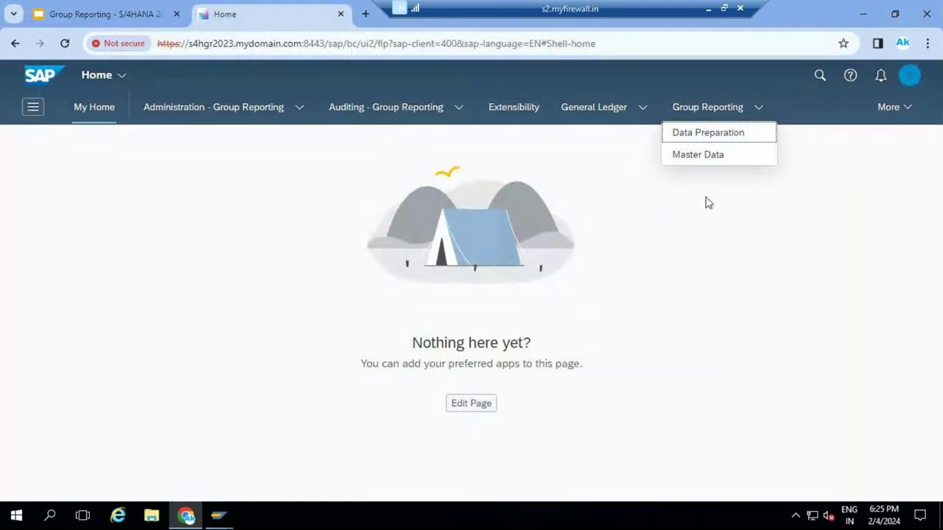
# Step: Open the Data Preparation page of the Group Reporting area
pyautogui.click(689, 136)
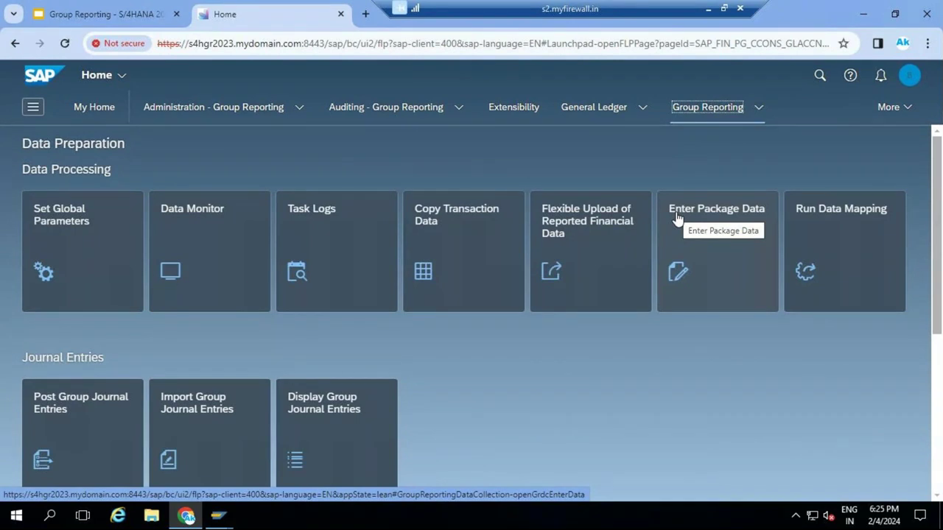
pyautogui.click(298, 110)
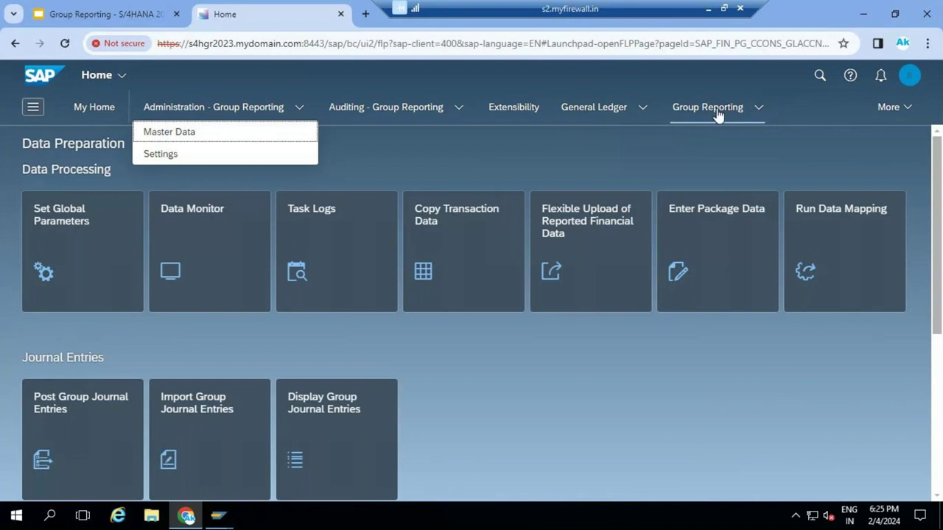
pyautogui.click(760, 108)
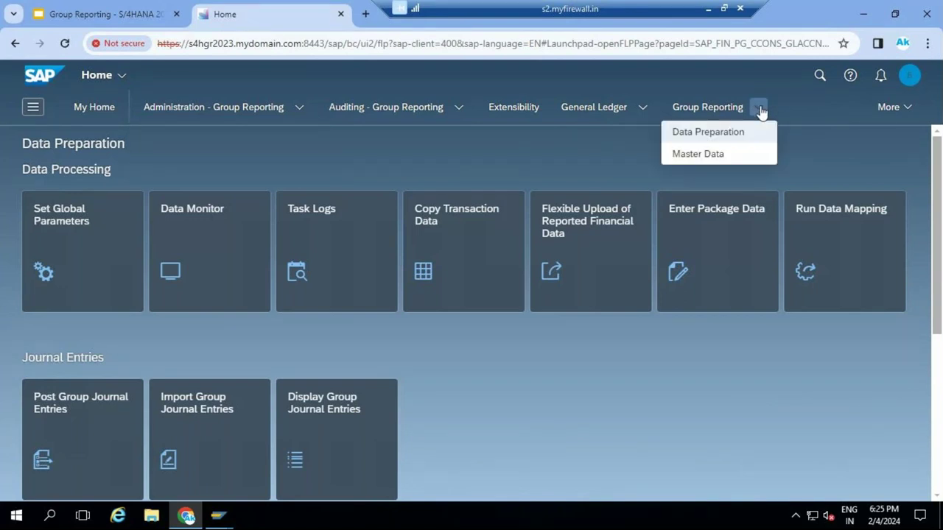
pyautogui.click(721, 140)
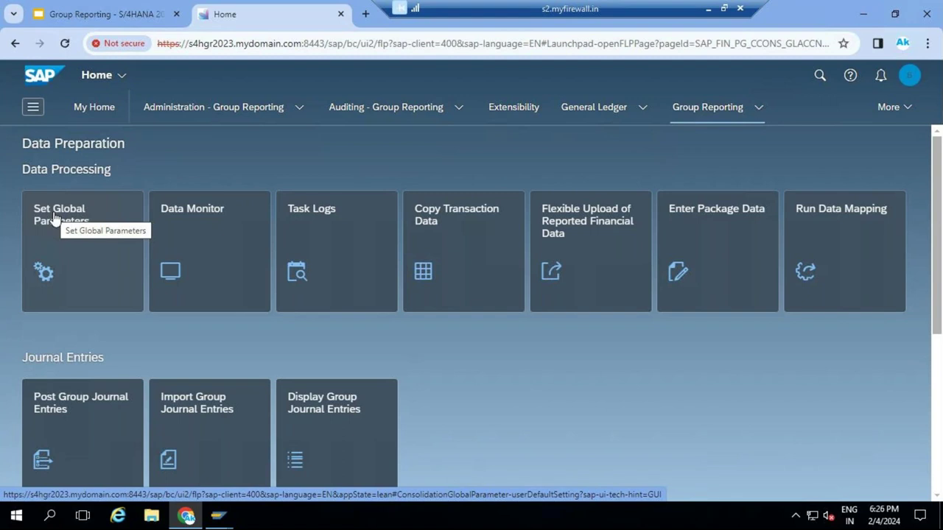
# Step: Confirm the global parameters for version U00, fiscal year 2022, period 12 and consolidation chart of accounts Y1, and open the Data Monitor
pyautogui.click(53, 217)
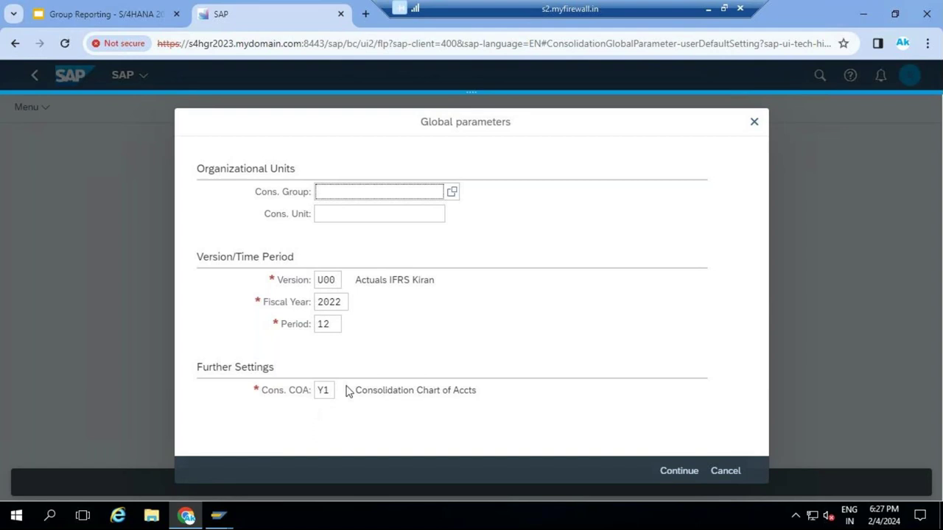
pyautogui.click(679, 470)
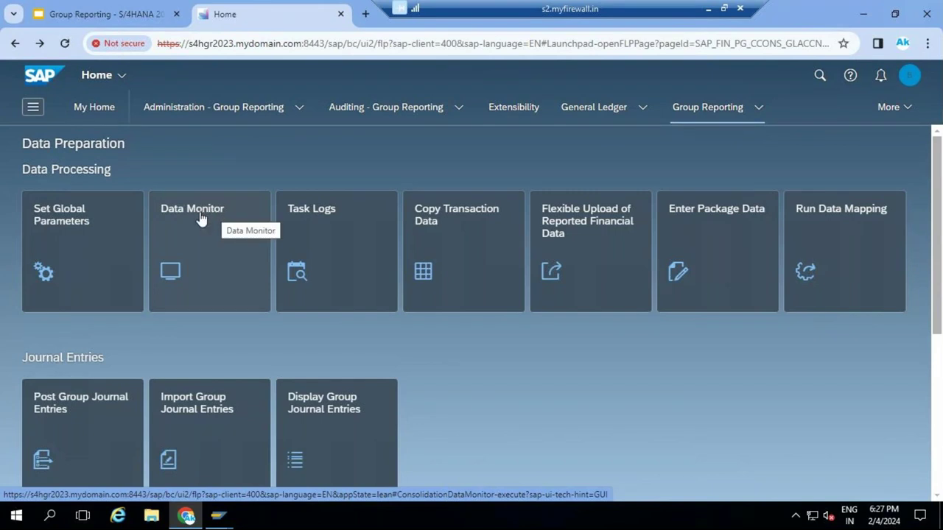
pyautogui.click(218, 277)
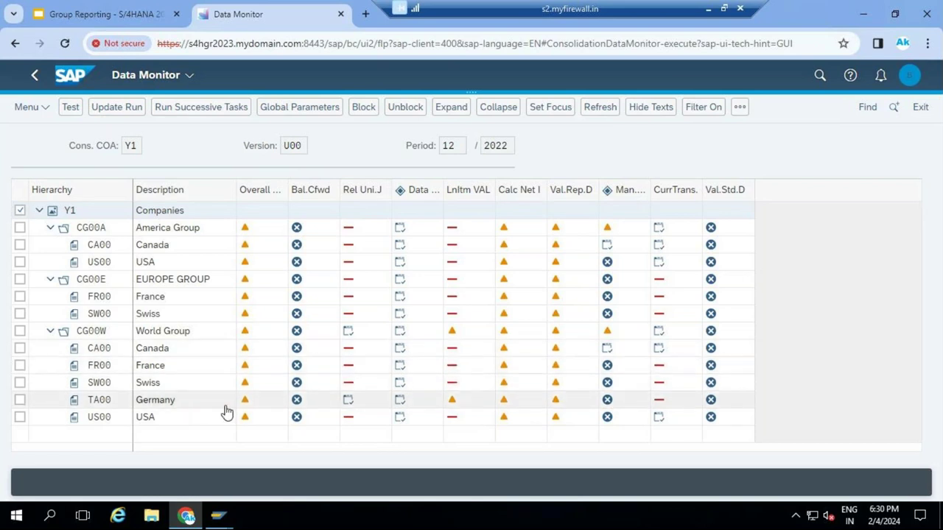
# Step: Start the Release Universal Documents task in update mode for Germany (TA00) and examine the Universal Documents (Total) result and its documents
pyautogui.click(348, 402)
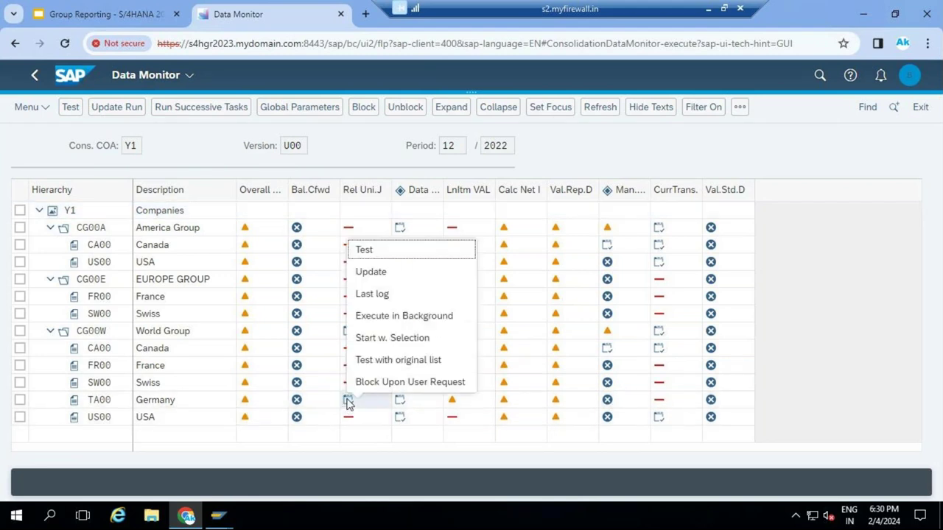
pyautogui.click(385, 272)
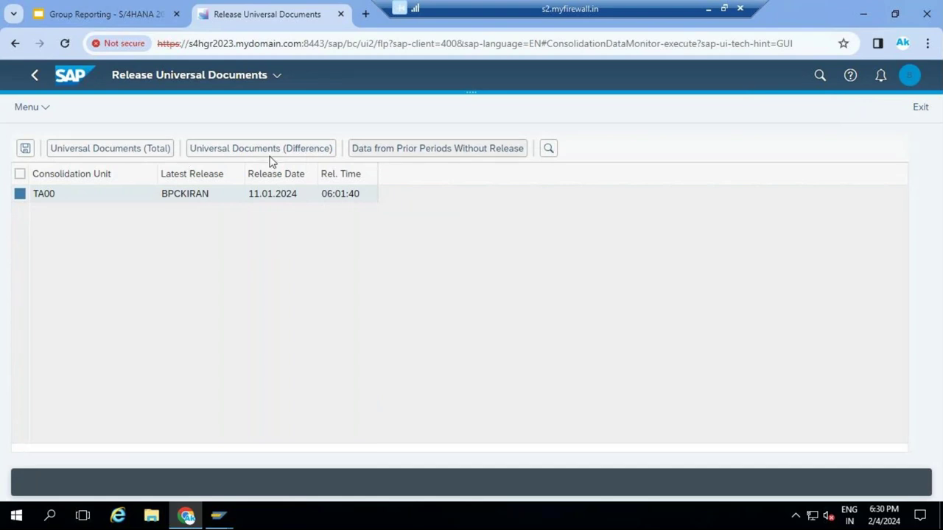
pyautogui.click(123, 152)
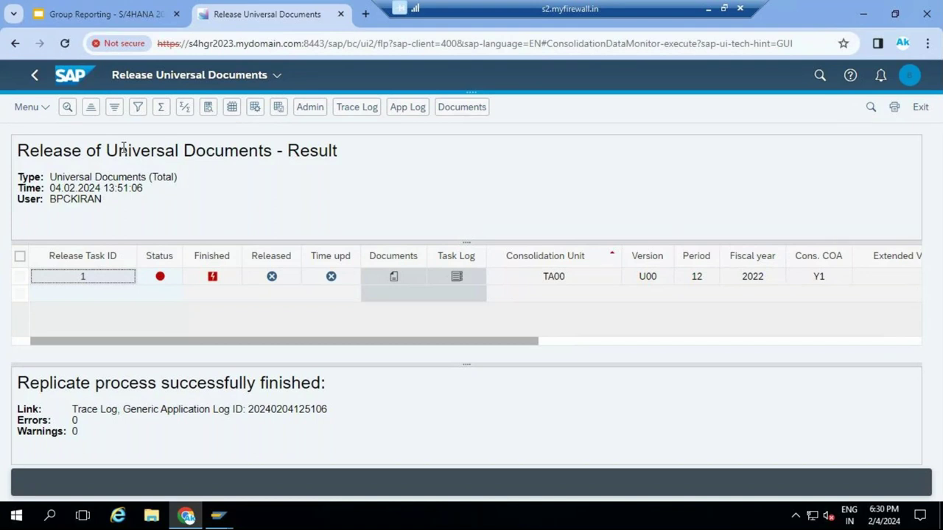
pyautogui.click(397, 285)
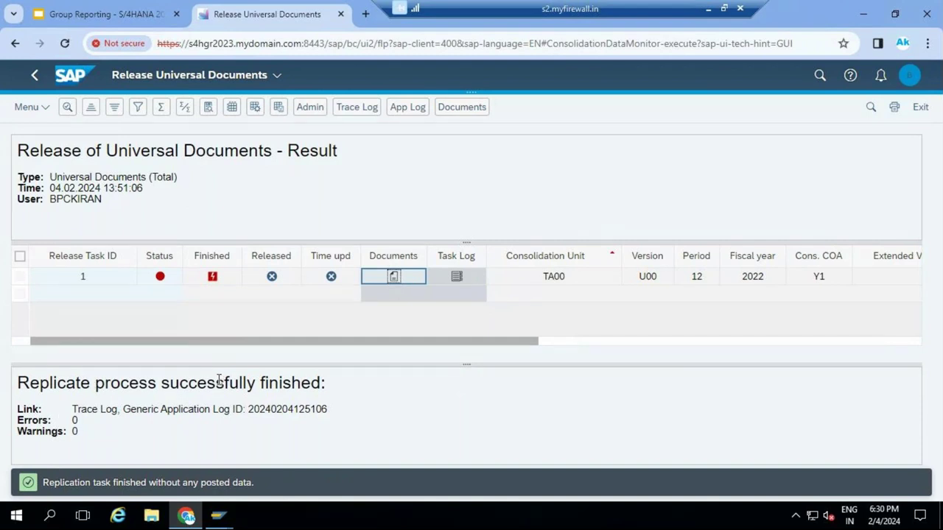
pyautogui.click(33, 78)
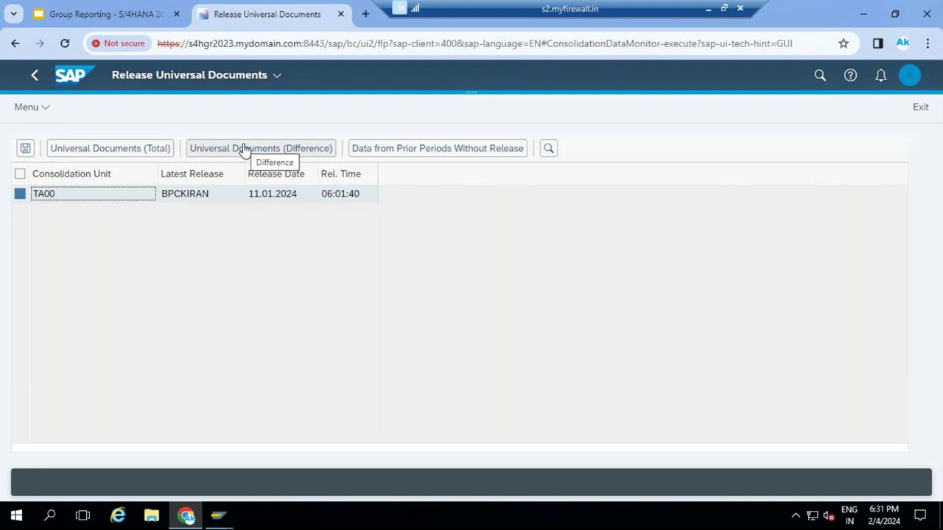
# Step: Request the release of universal documents for TA00, cancel the confirmation, and return to the Data Monitor
pyautogui.click(25, 149)
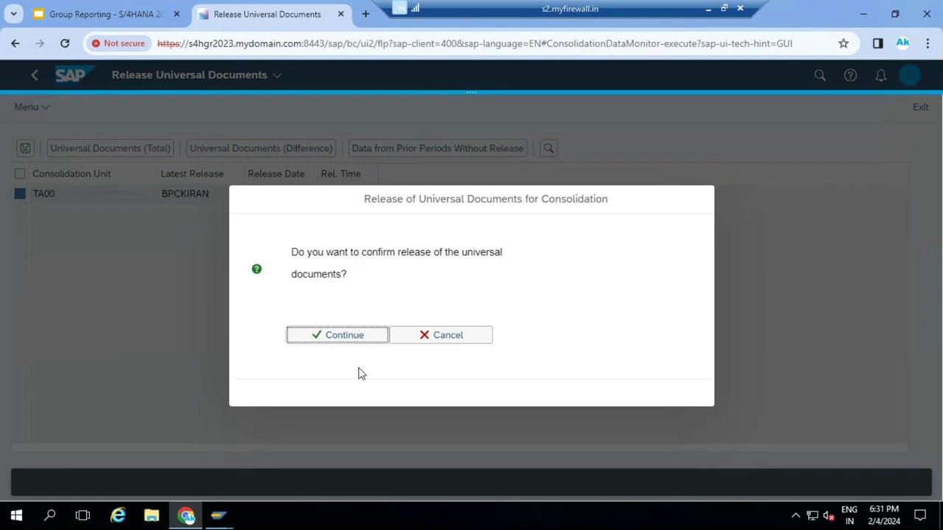
pyautogui.click(434, 341)
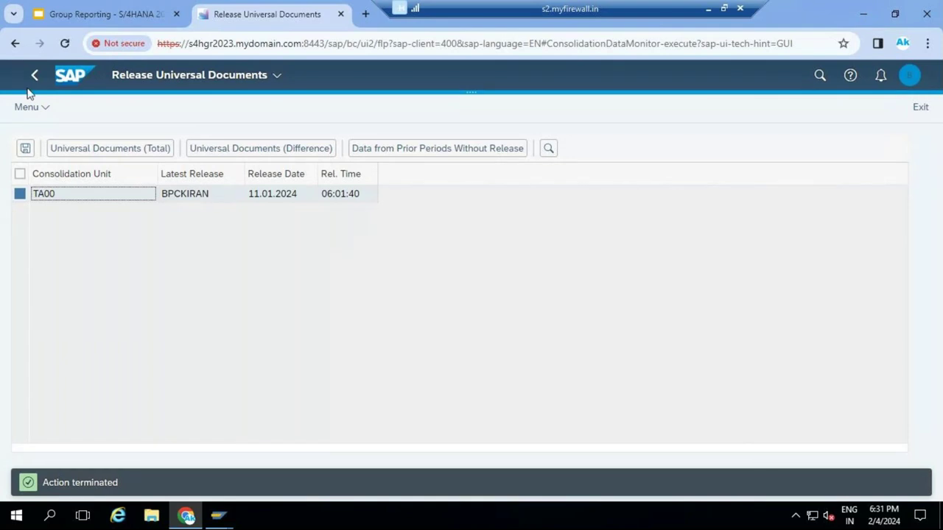
pyautogui.click(39, 78)
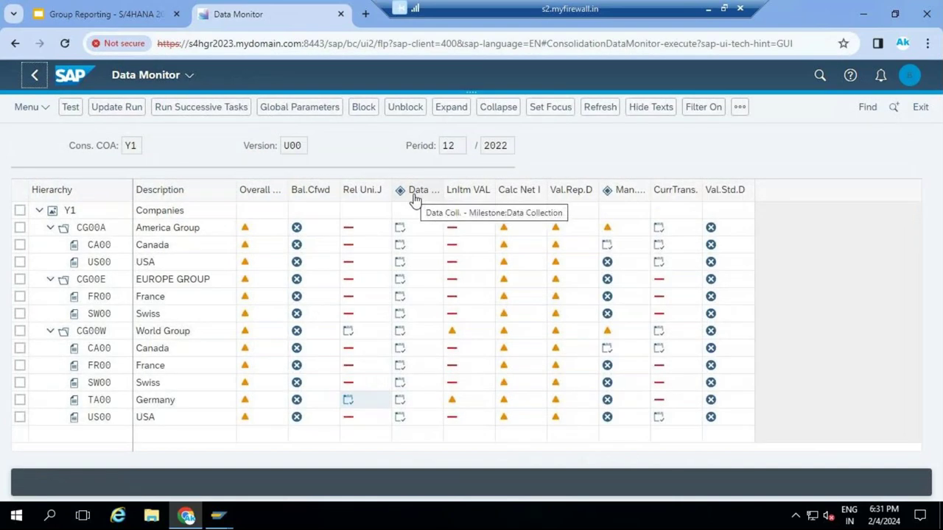
# Step: Start the Data Collection task in update mode for World Group (CG00W) and open its flexible upload of reported financial data
pyautogui.click(361, 407)
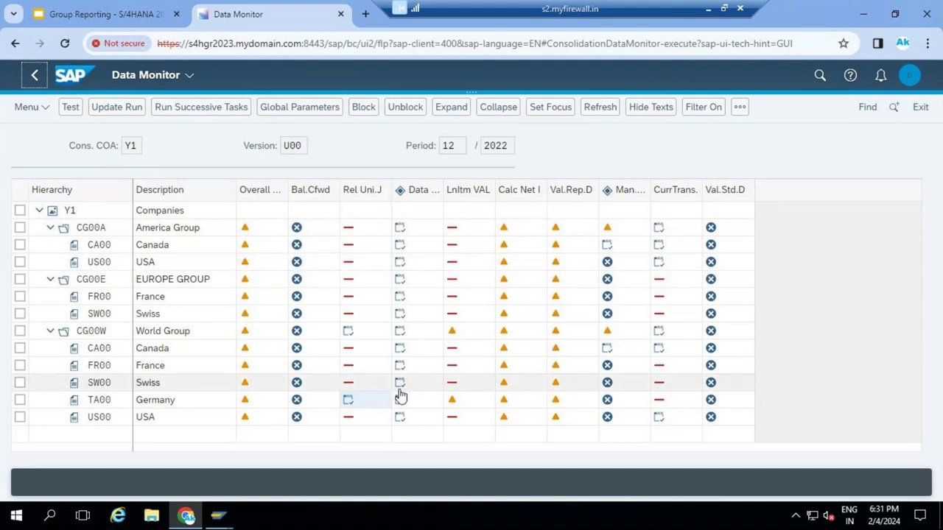
pyautogui.click(399, 332)
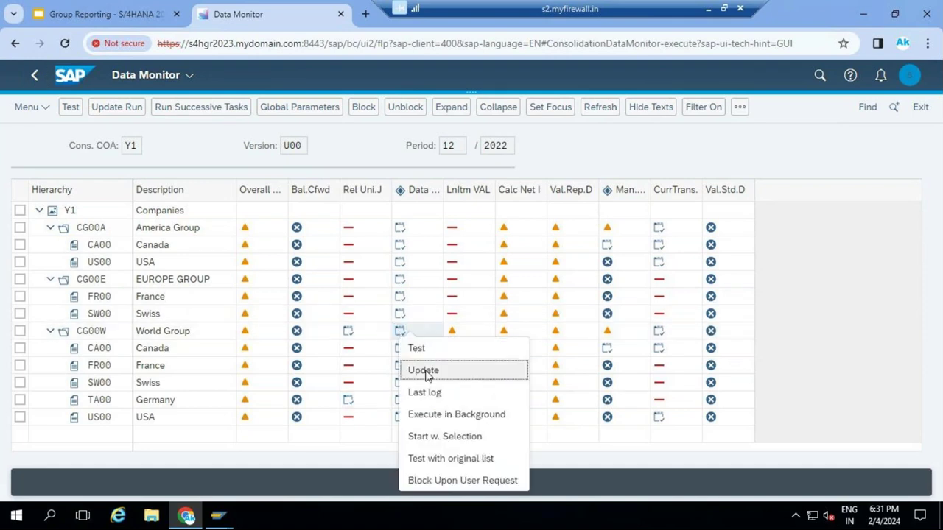
pyautogui.click(427, 376)
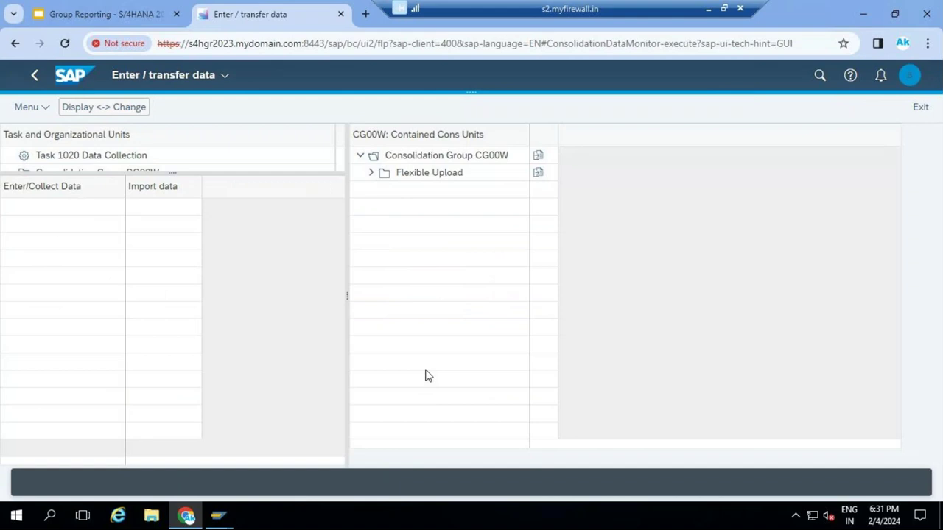
pyautogui.click(538, 160)
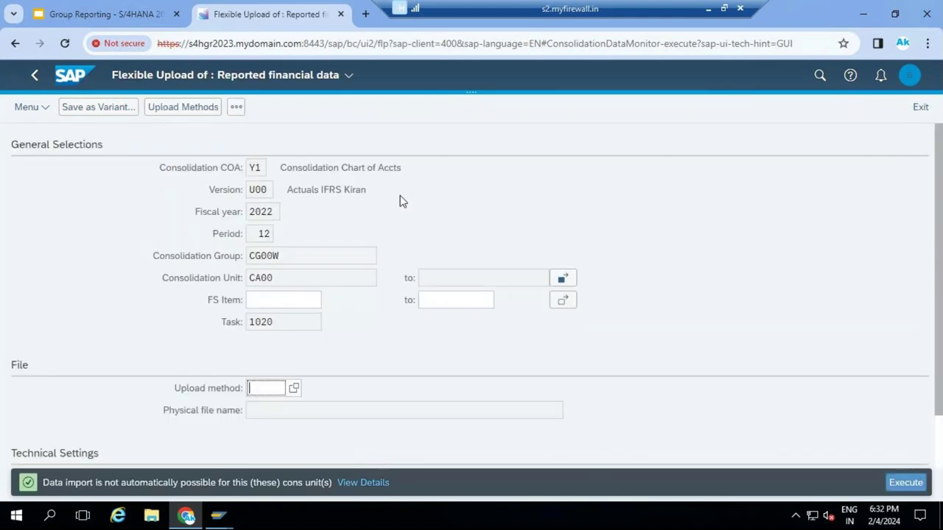
# Step: Choose upload method SRD2, FU Mthd csv/txt (;) and xlsx, for the flexible upload
pyautogui.scroll(-1, 361, 294)
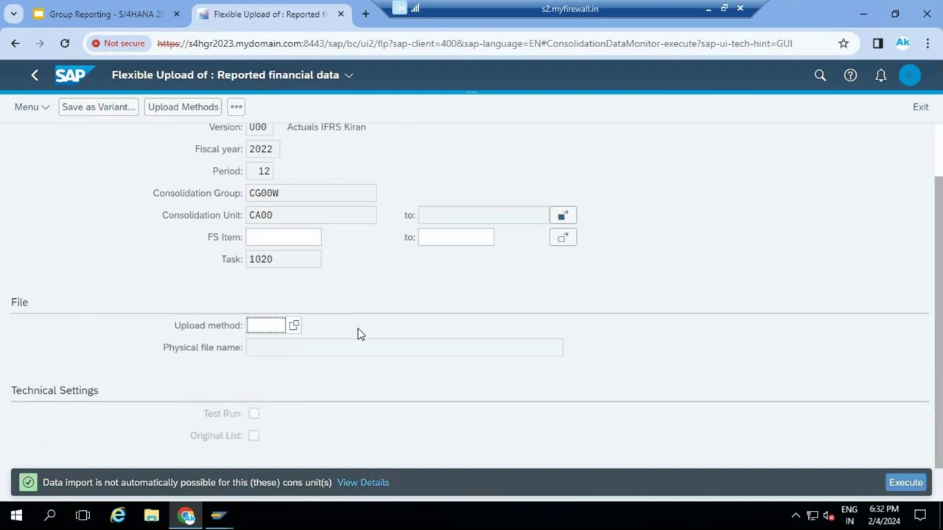
pyautogui.click(293, 326)
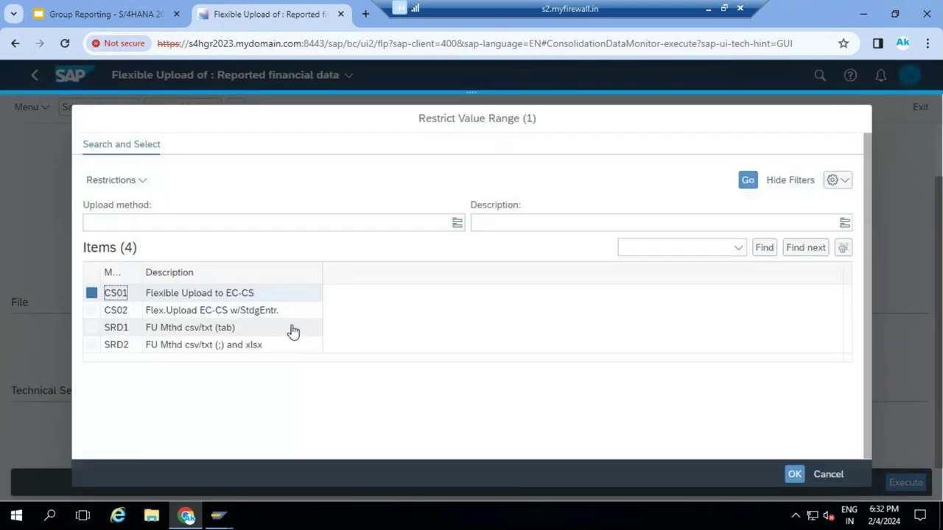
pyautogui.click(92, 344)
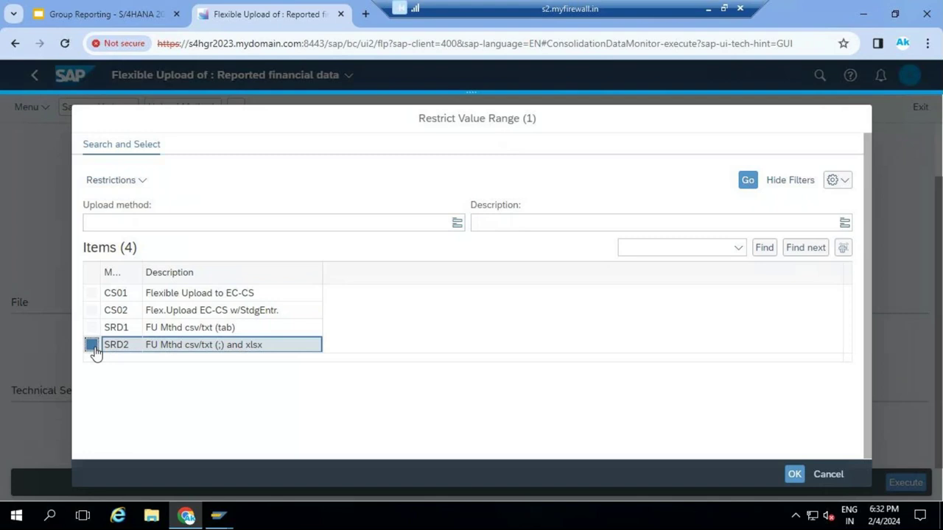
pyautogui.click(794, 474)
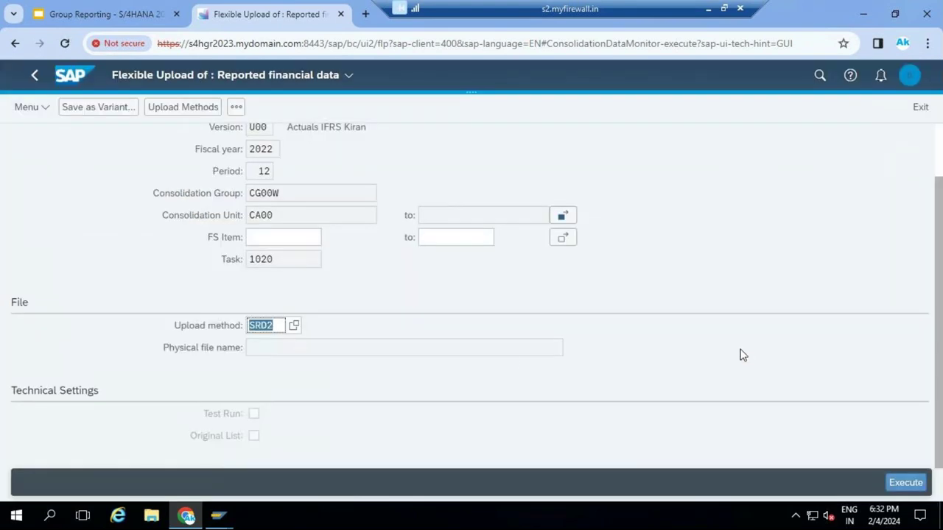
# Step: Try to choose U00_Sample Data_2022_for all units from GR JAN 2023 Data Files as the physical file, cancel, and return to the Data Monitor
pyautogui.click(500, 352)
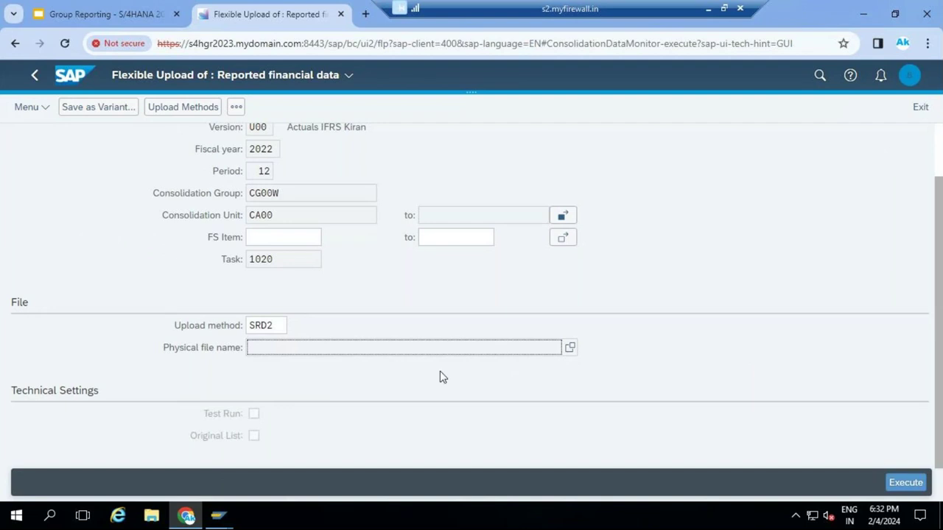
pyautogui.press('F4')
pyautogui.click(713, 341)
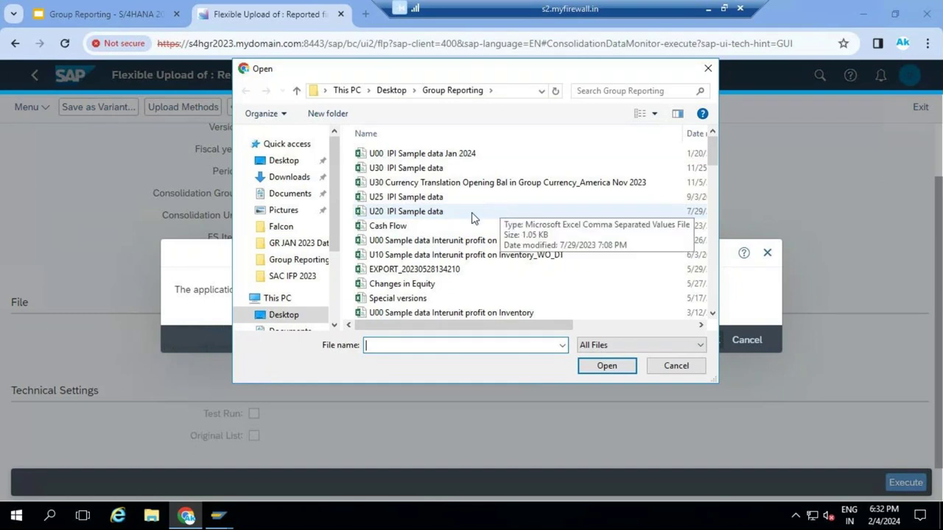
pyautogui.click(293, 244)
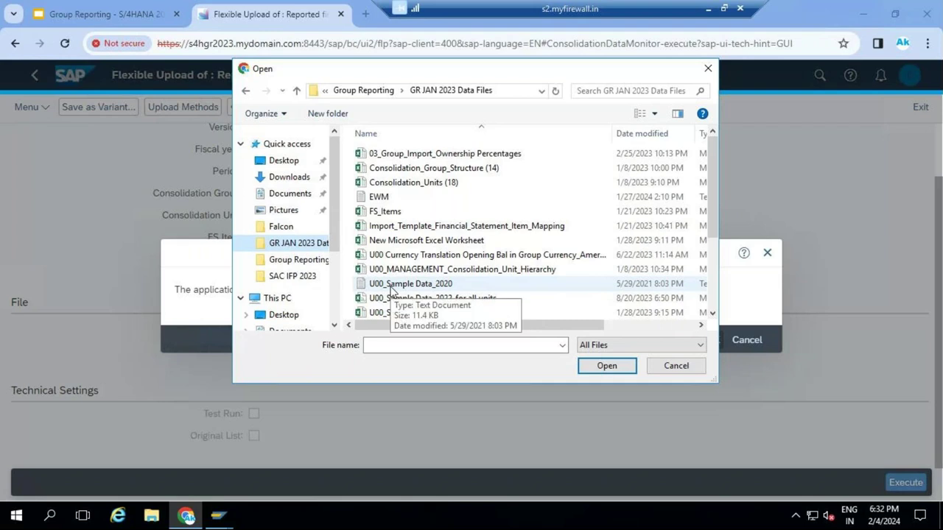
pyautogui.click(449, 312)
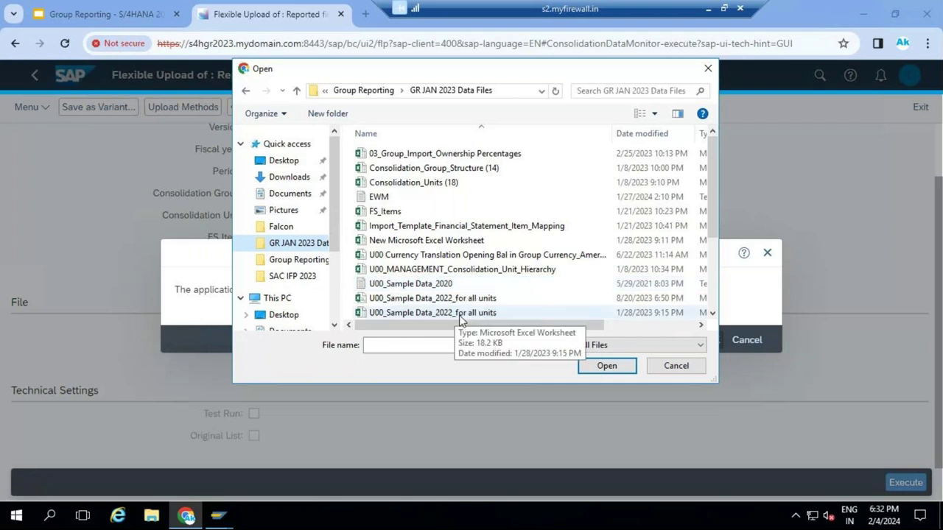
pyautogui.click(607, 366)
pyautogui.click(751, 343)
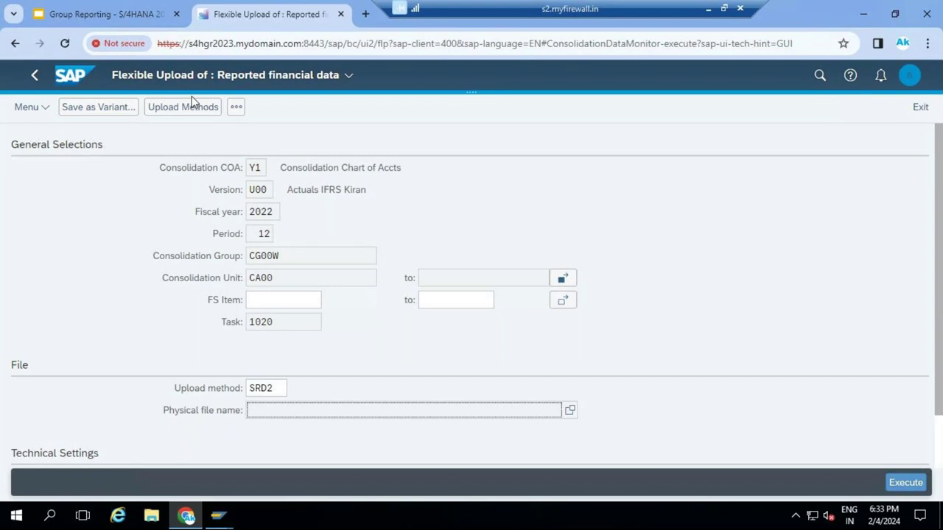
pyautogui.click(32, 76)
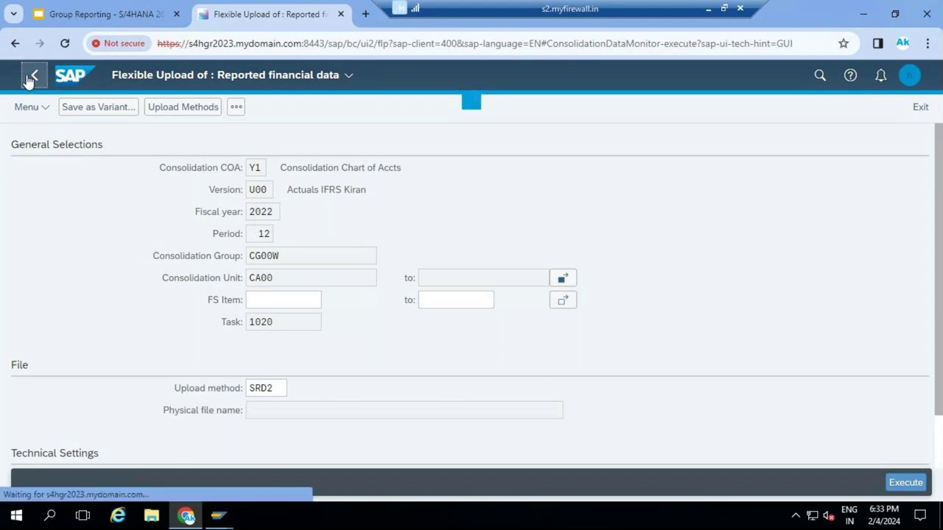
pyautogui.click(29, 78)
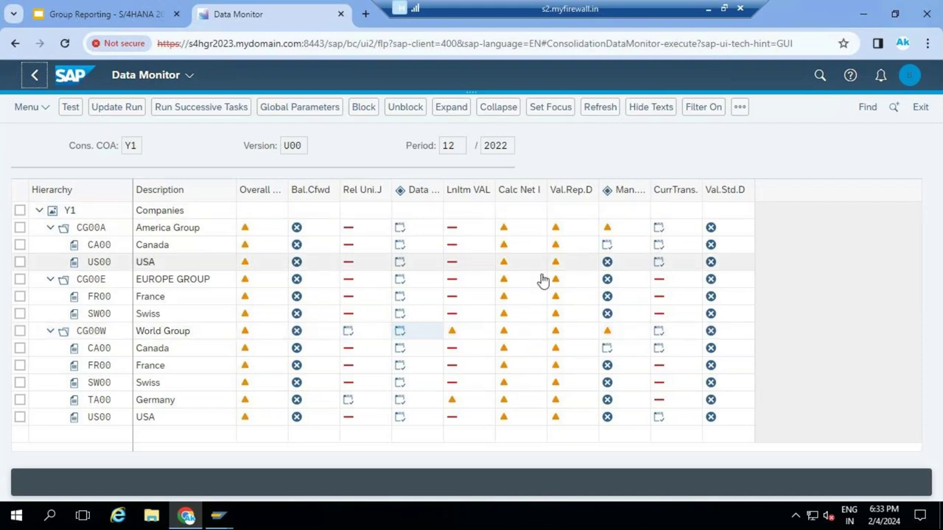
# Step: Test the net income calculation for World Group (CG00W), examine the retained earnings items of unit US00, and return to the Data Monitor
pyautogui.click(503, 333)
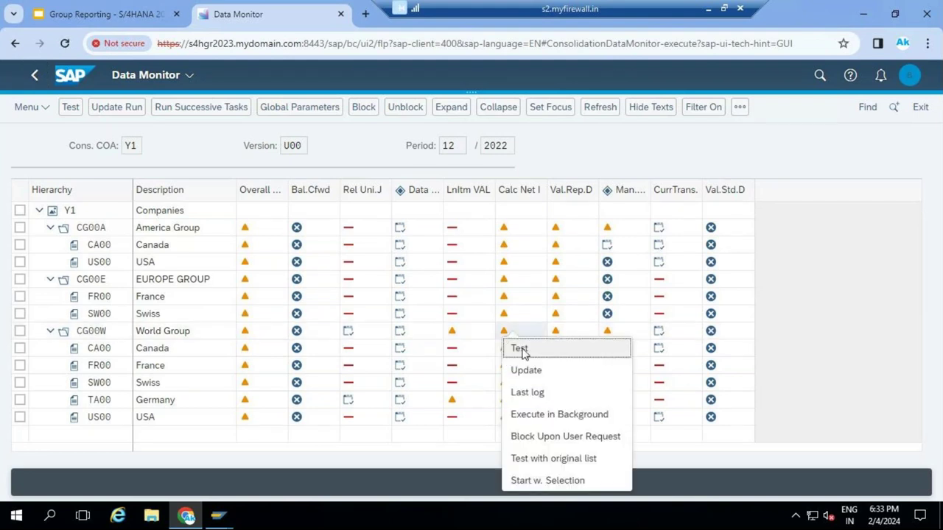
pyautogui.click(523, 352)
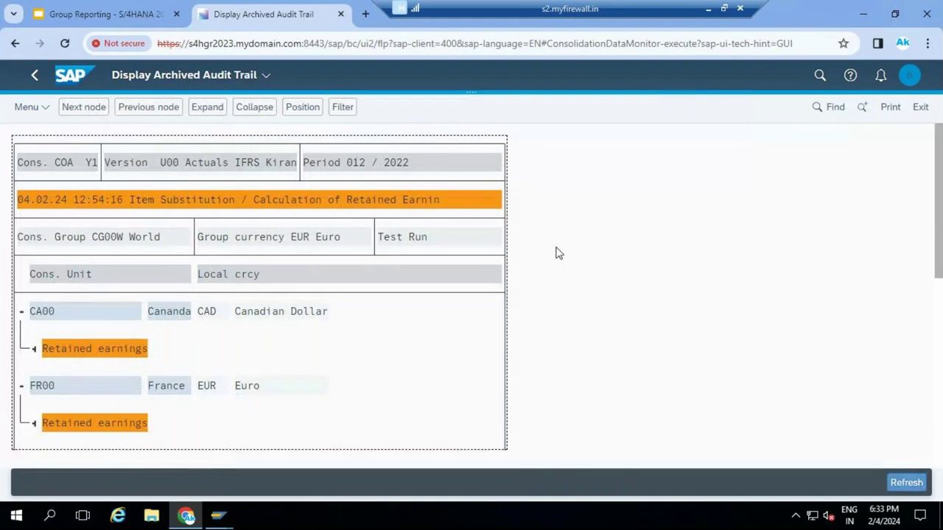
pyautogui.click(130, 374)
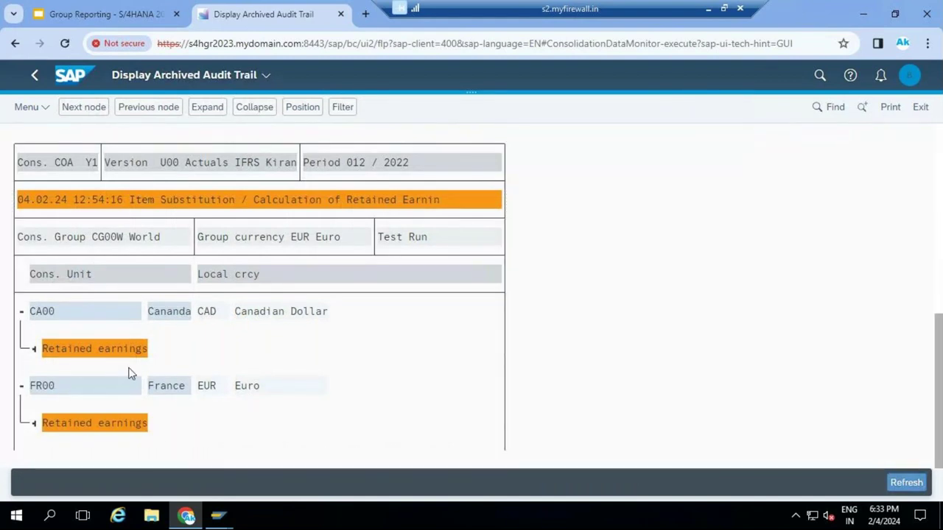
pyautogui.scroll(-2, 27, 440)
pyautogui.click(33, 426)
pyautogui.moveTo(939, 295); pyautogui.dragTo(928, 410)
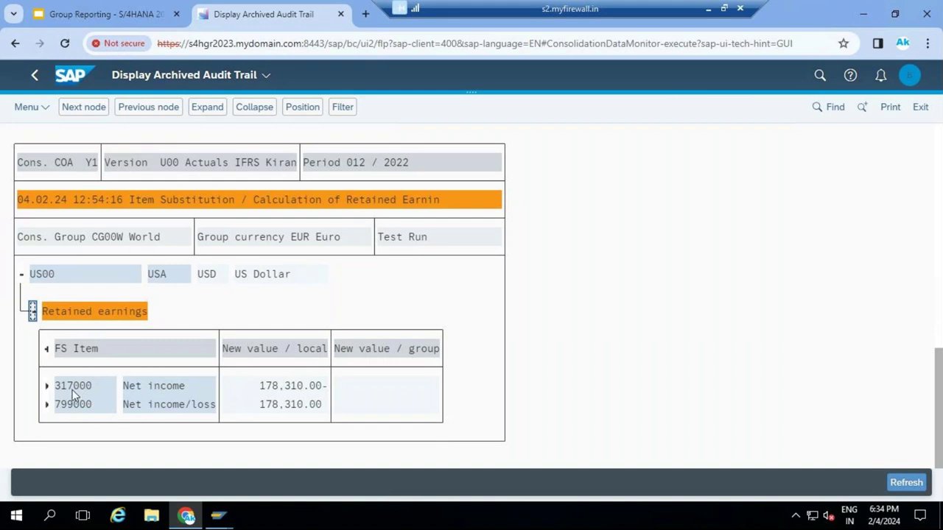
pyautogui.click(34, 75)
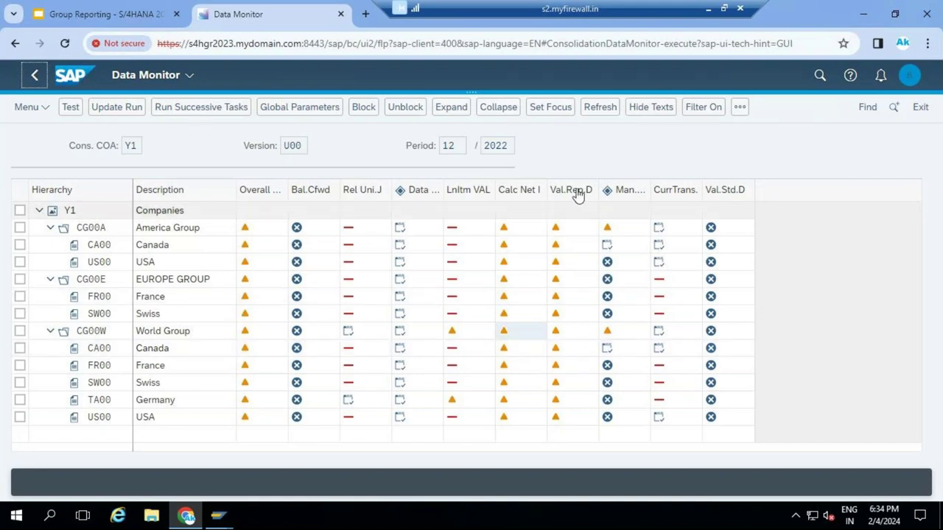
# Step: Test the reported data validation for World Group (CG00W) and open the validation result details of unit TA00
pyautogui.click(556, 333)
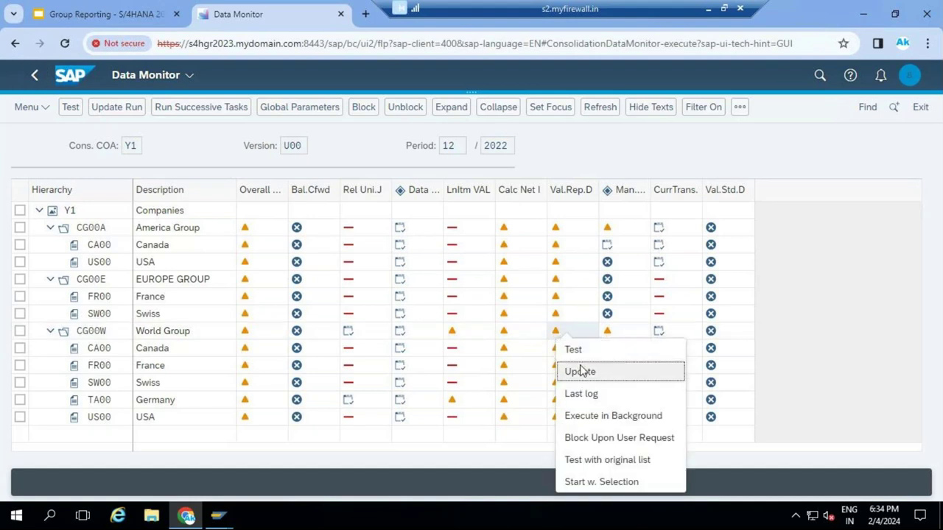
pyautogui.click(586, 351)
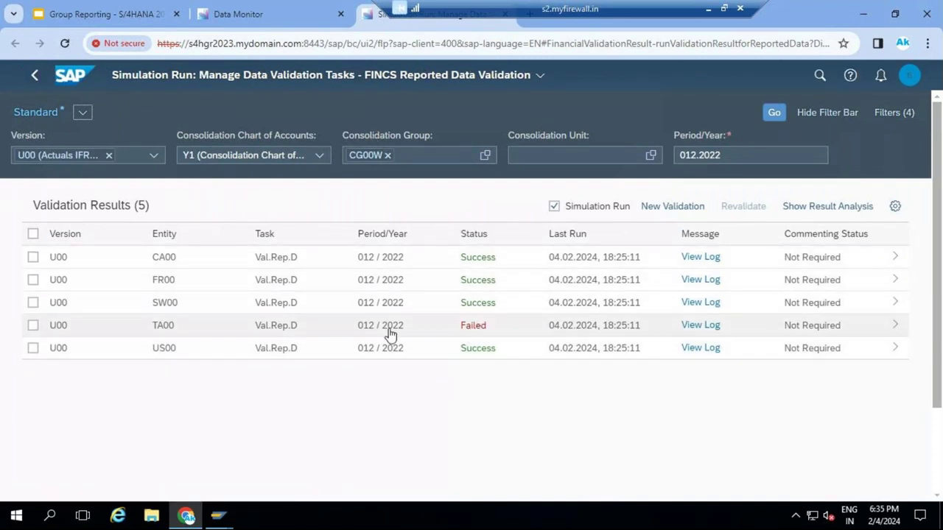
pyautogui.click(894, 324)
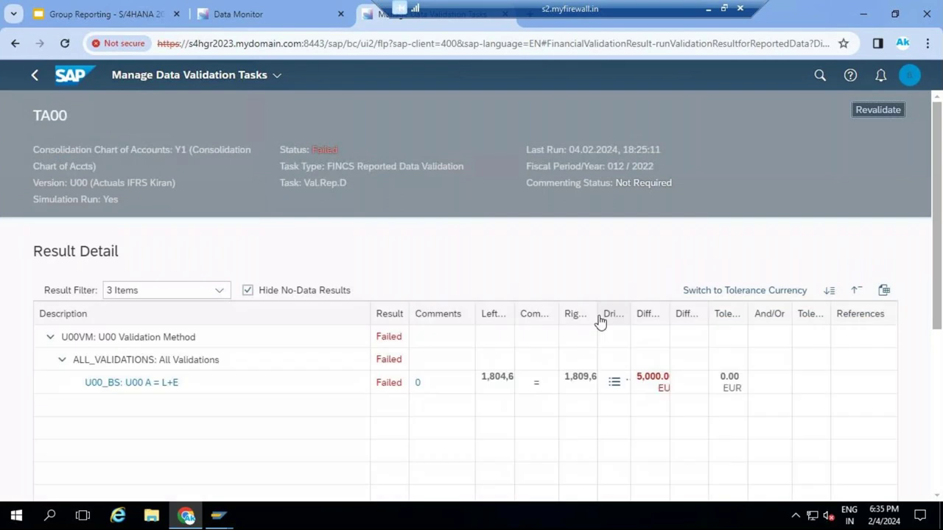
# Step: Widen the Left Value and Right Value columns to examine rule U00_BS, and return to the Data Monitor
pyautogui.scroll(-1, 601, 321)
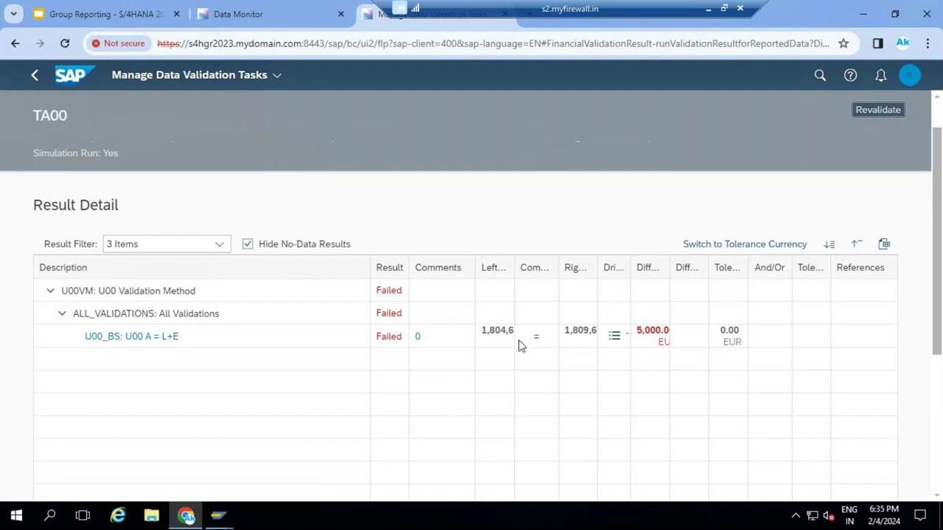
pyautogui.moveTo(513, 265); pyautogui.dragTo(549, 264)
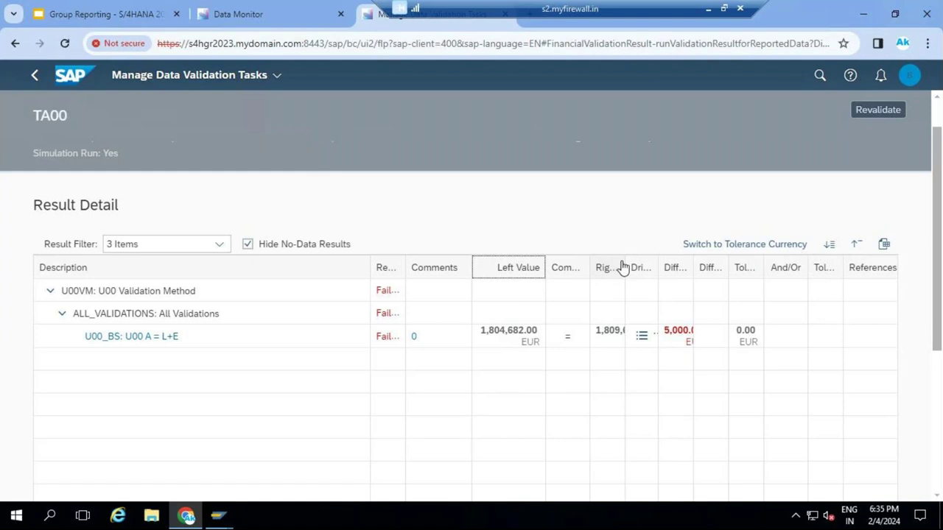
pyautogui.moveTo(622, 266); pyautogui.dragTo(633, 397)
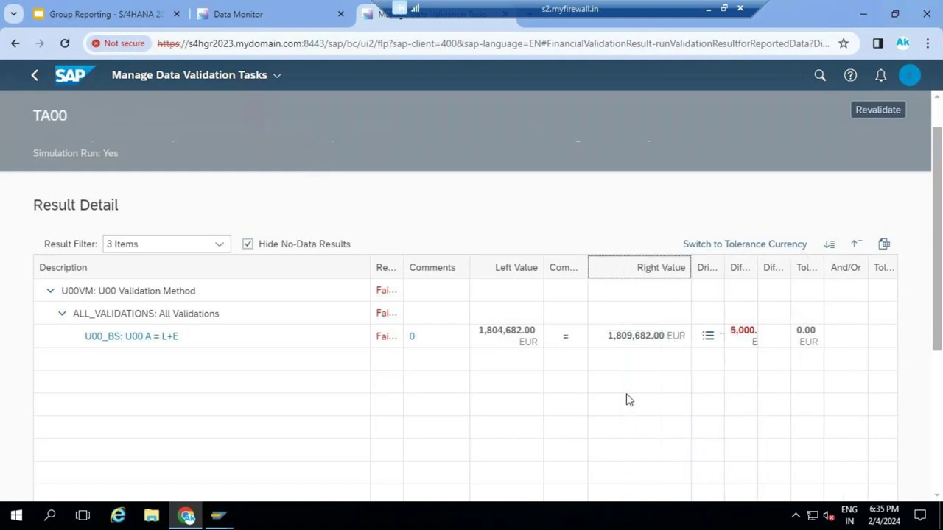
pyautogui.moveTo(487, 346)
pyautogui.click(32, 79)
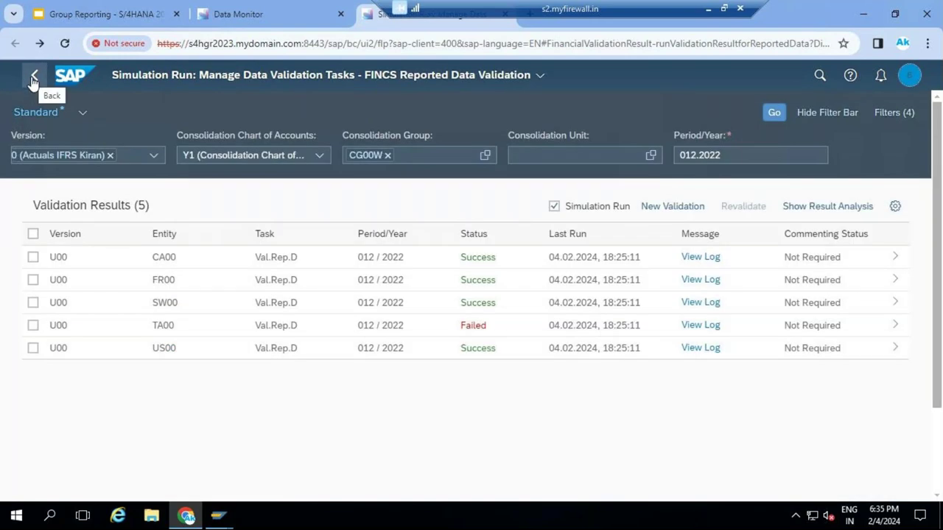
pyautogui.click(32, 78)
pyautogui.moveTo(468, 7); pyautogui.dragTo(643, 7)
pyautogui.click(505, 14)
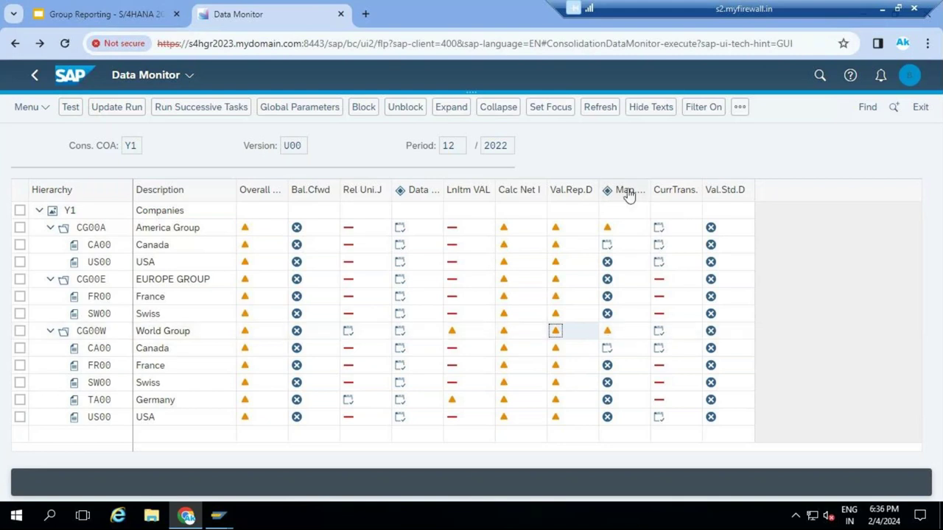
# Step: Start the manual posting task in update mode for France (FR00) under World Group and view the new journal entry's line items
pyautogui.click(607, 367)
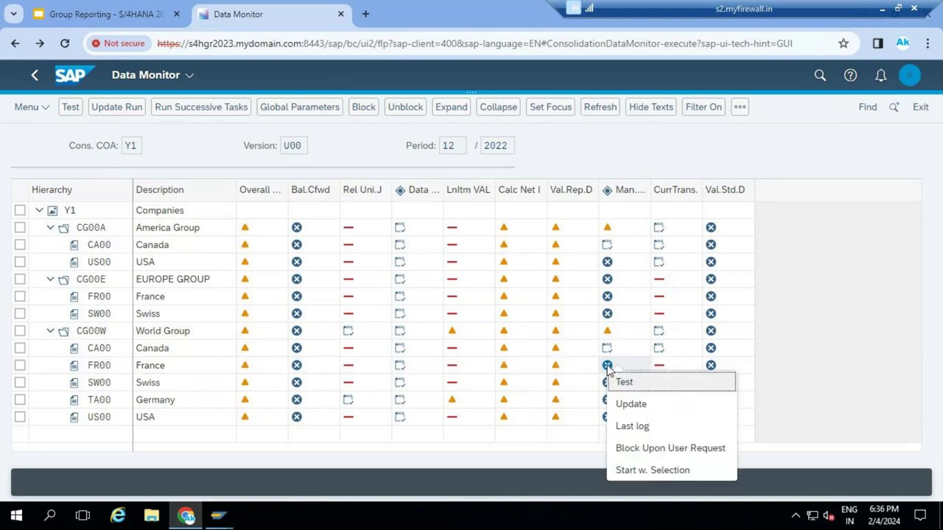
pyautogui.click(631, 403)
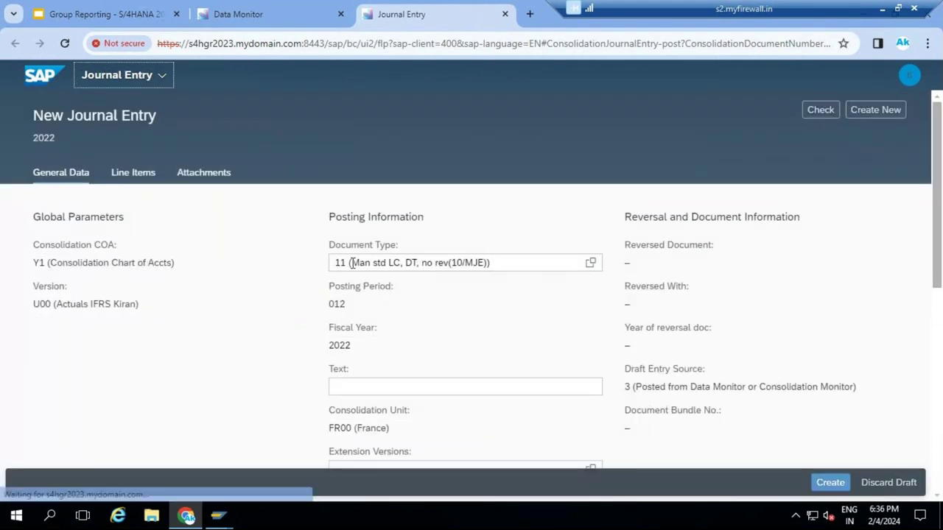
pyautogui.scroll(-3, 400, 311)
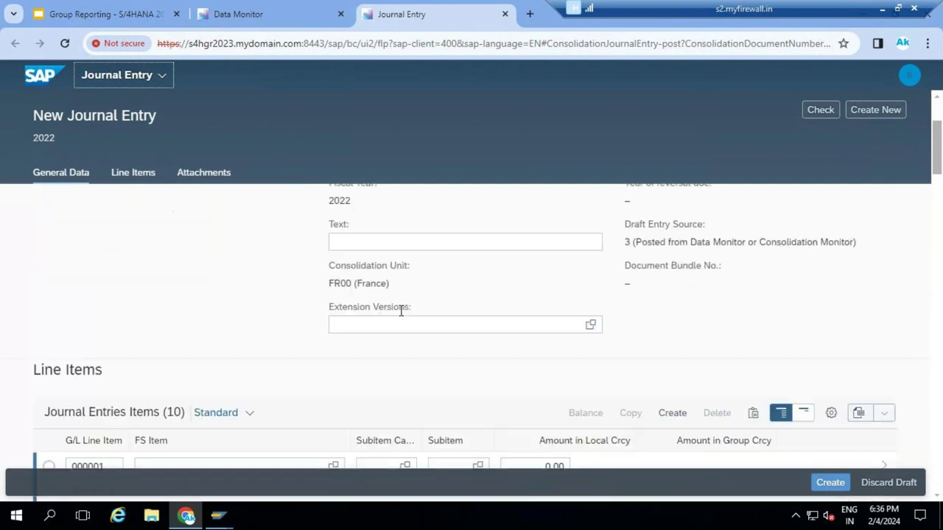
pyautogui.scroll(-2, 400, 315)
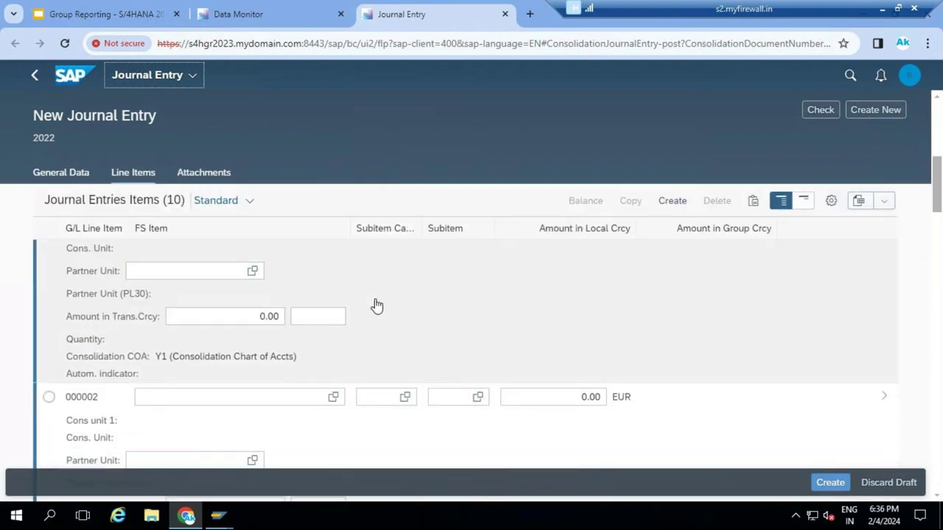
pyautogui.scroll(1, 330, 293)
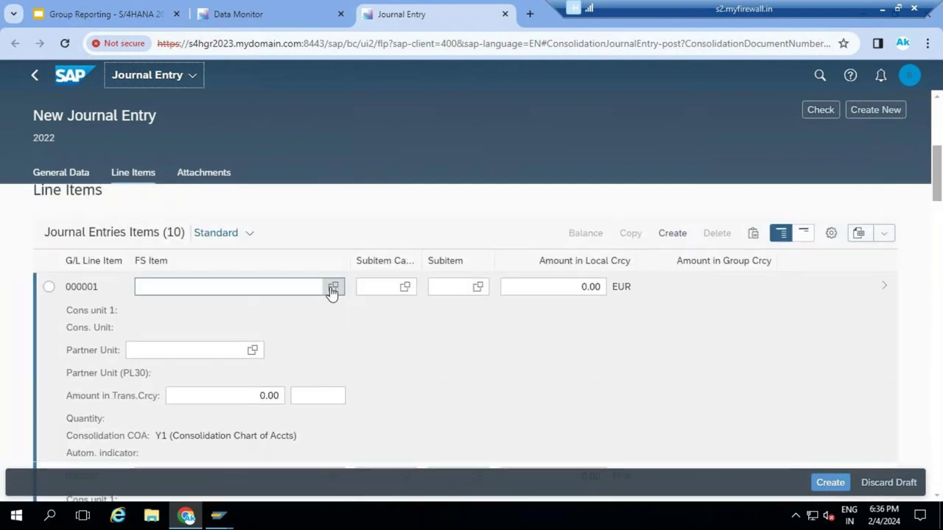
# Step: Examine the journal entry's subitem, amount and document type fields, and close the entry without posting it
pyautogui.click(383, 286)
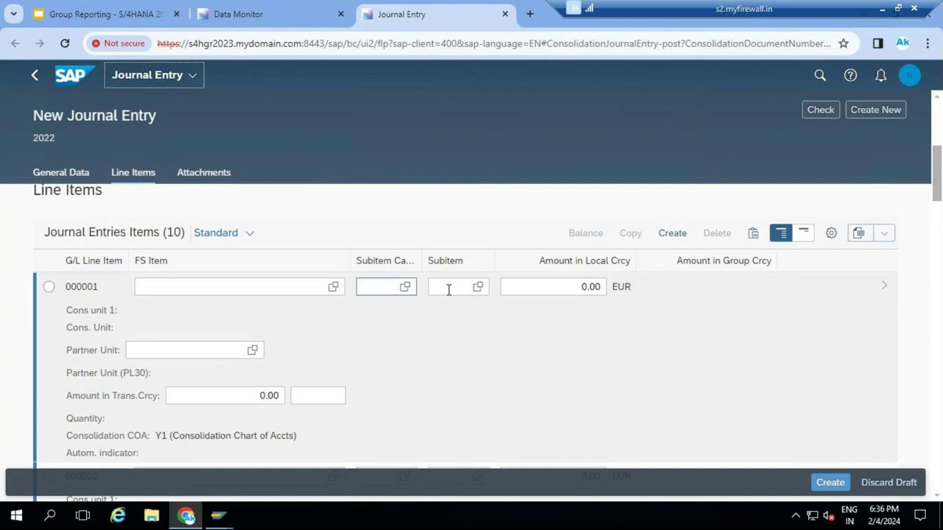
pyautogui.click(449, 289)
pyautogui.click(575, 291)
pyautogui.scroll(5, 726, 286)
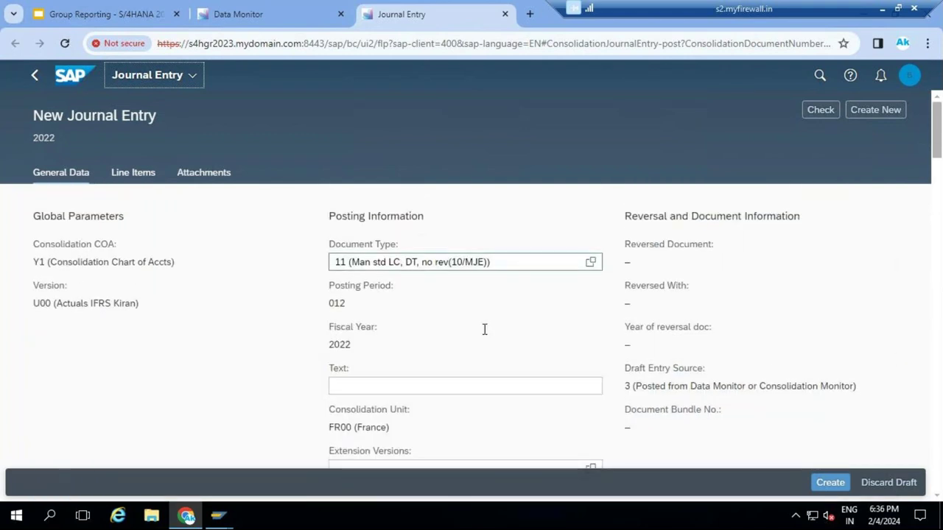
pyautogui.scroll(-10, 487, 335)
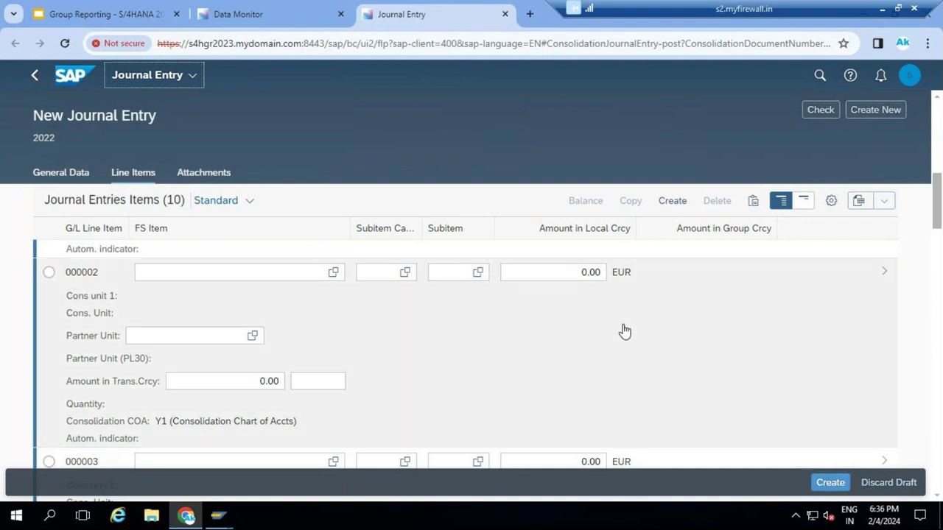
pyautogui.click(506, 15)
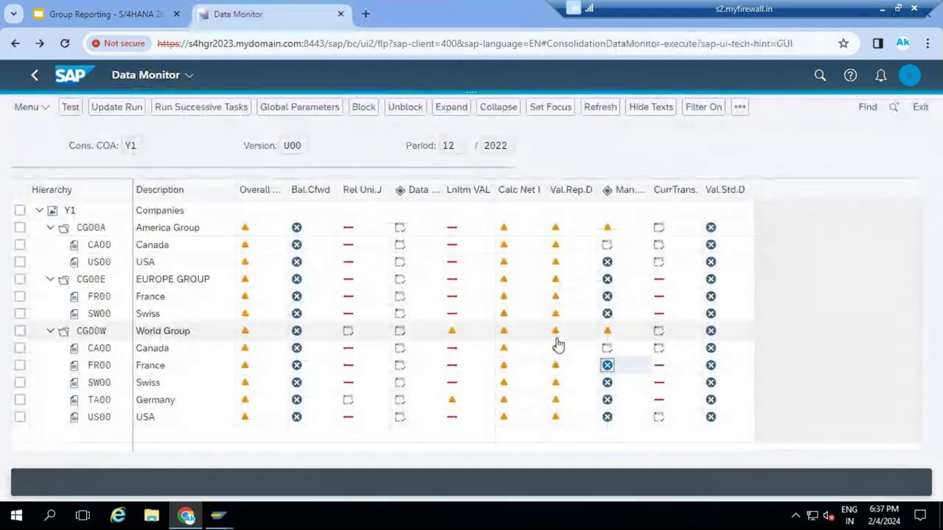
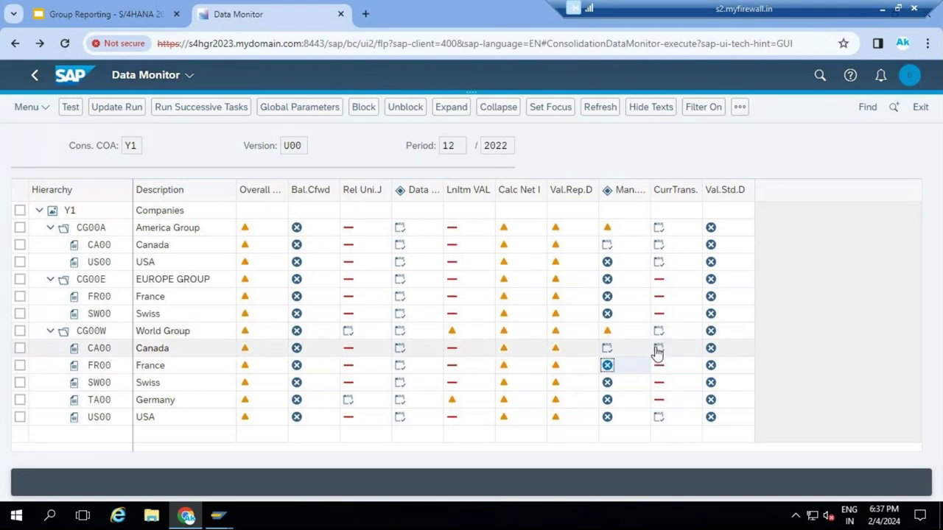
# Step: Test the currency translation for USA (US00) under World Group and examine the local and group currency amounts in the task log
pyautogui.click(659, 419)
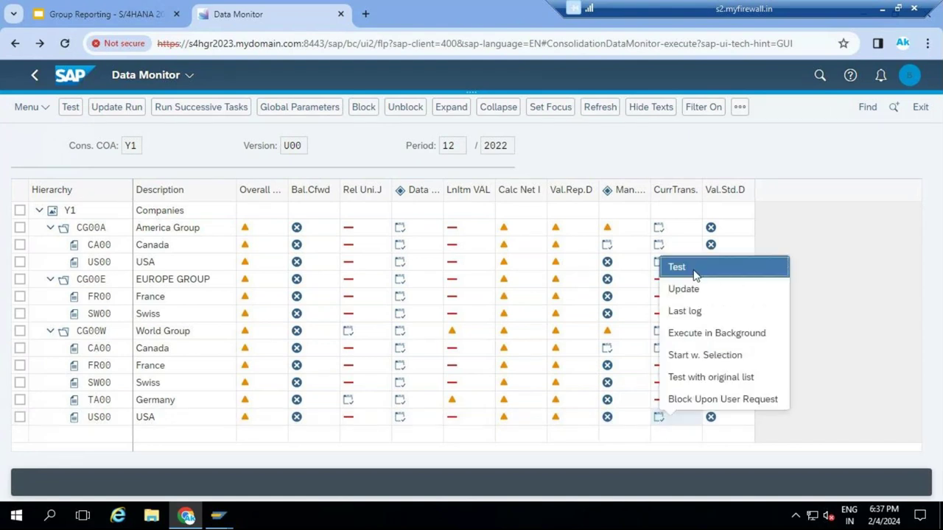
pyautogui.click(696, 270)
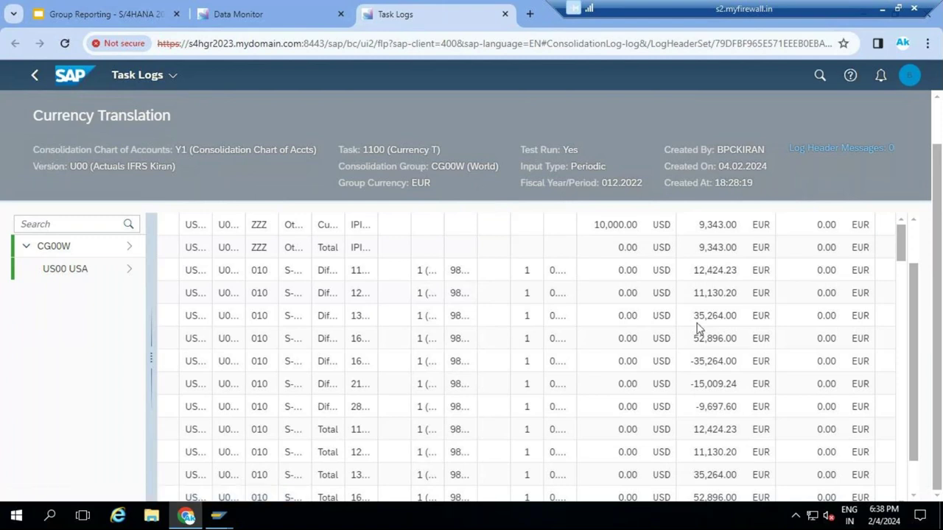
pyautogui.scroll(1, 698, 328)
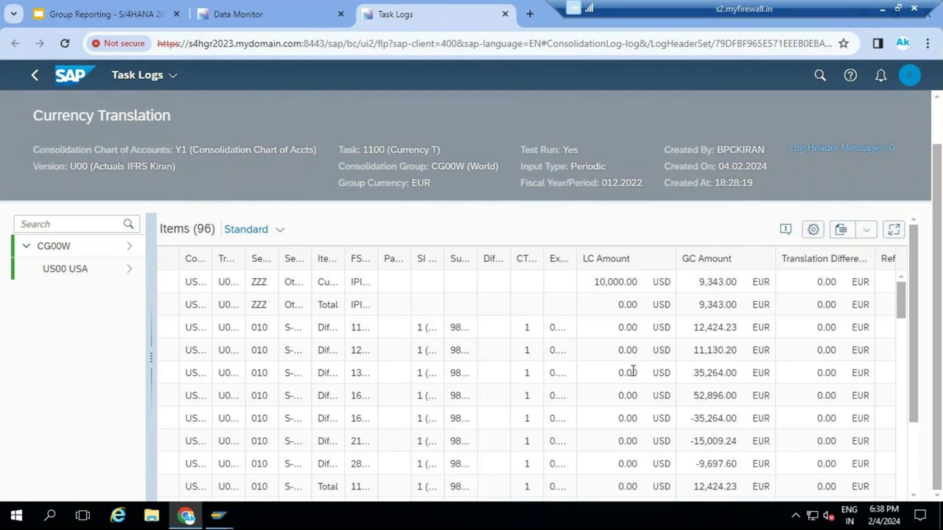
pyautogui.scroll(-5, 633, 371)
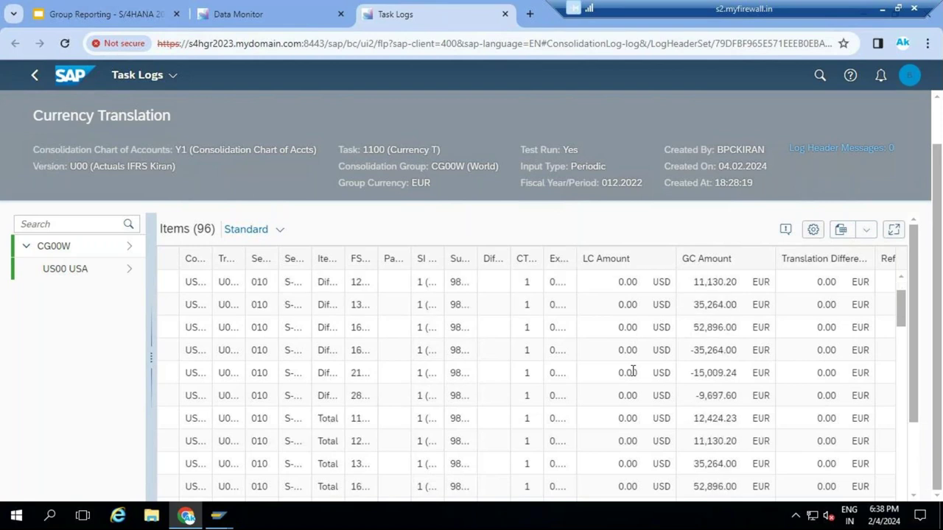
pyautogui.scroll(-3, 632, 371)
pyautogui.scroll(-3, 633, 371)
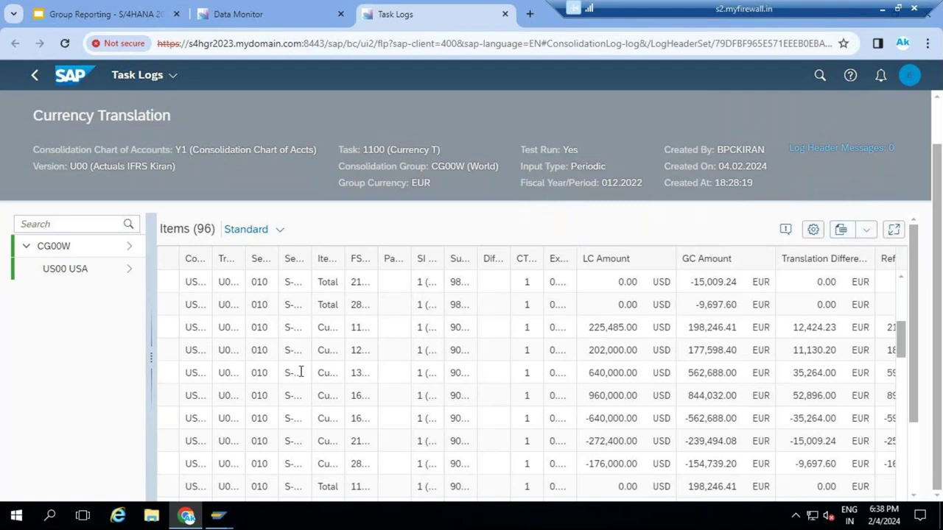
pyautogui.scroll(-4, 301, 372)
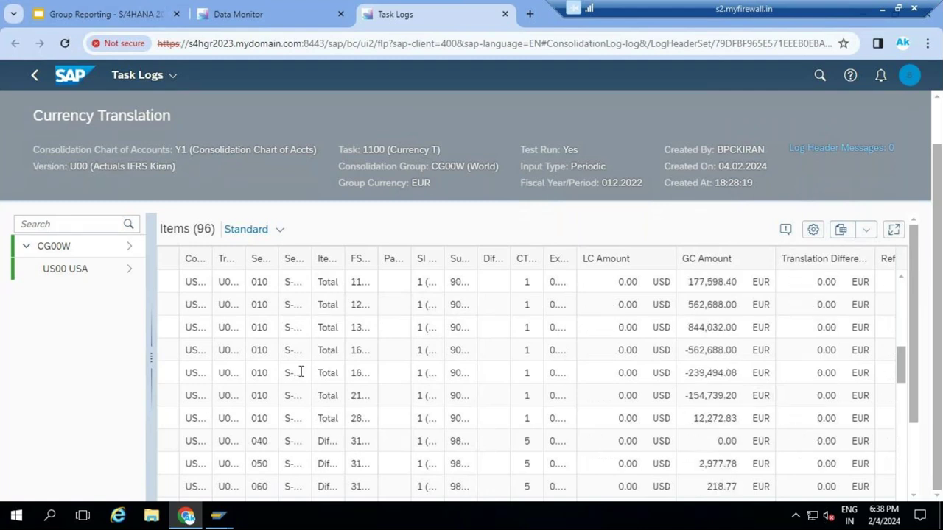
pyautogui.scroll(-3, 267, 354)
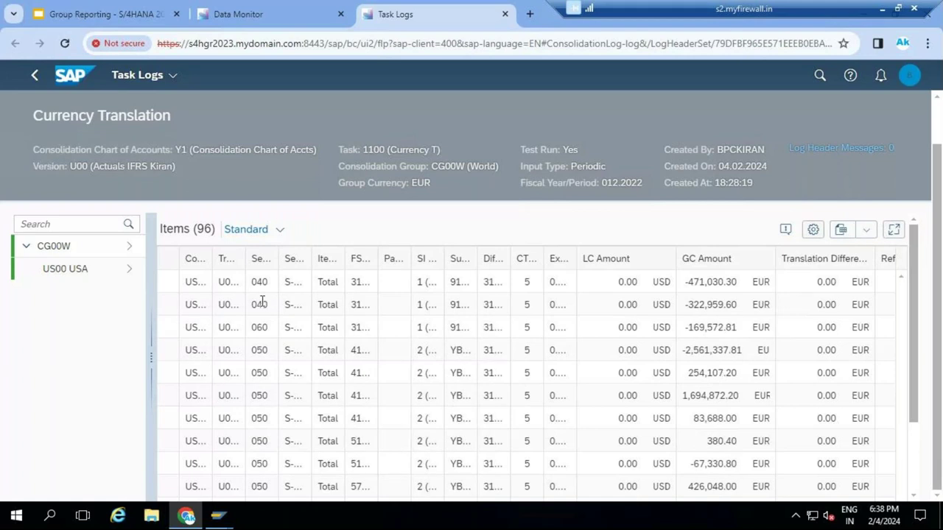
pyautogui.scroll(-3, 335, 417)
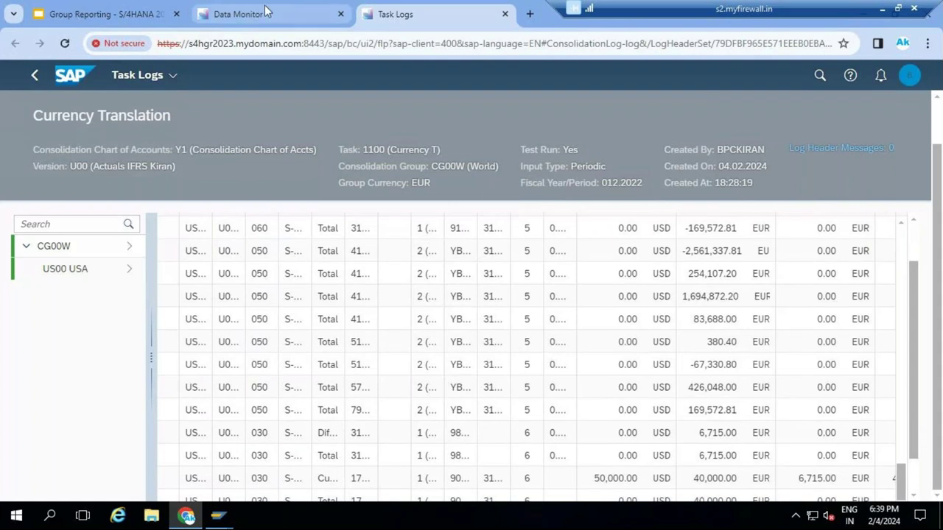
# Step: Leave the Data Monitor and open the Manage Reconciliation Close app from the Intercompany Reconciliation apps
pyautogui.click(239, 14)
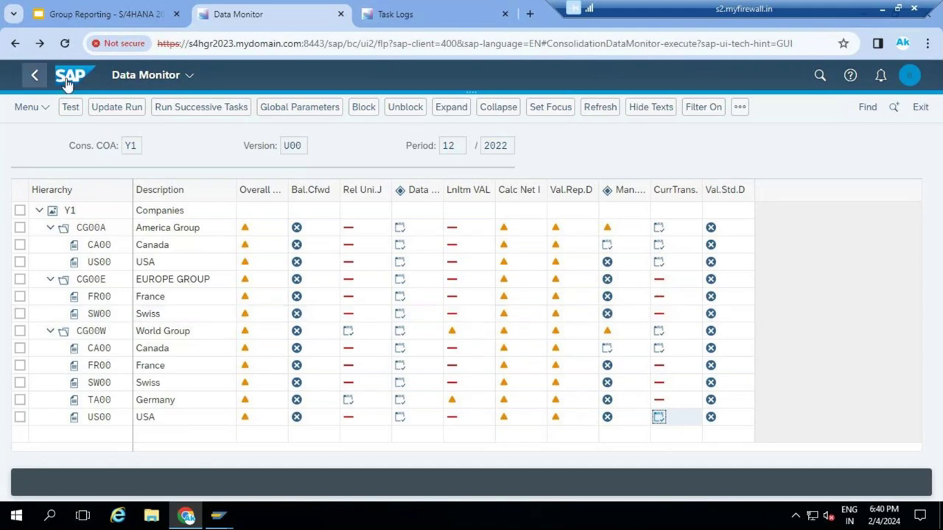
pyautogui.click(35, 76)
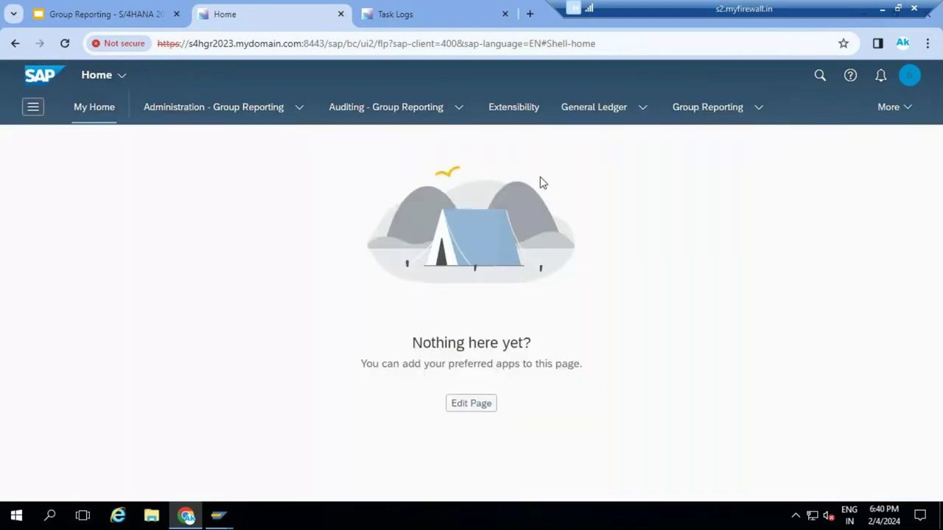
pyautogui.click(906, 109)
pyautogui.click(857, 213)
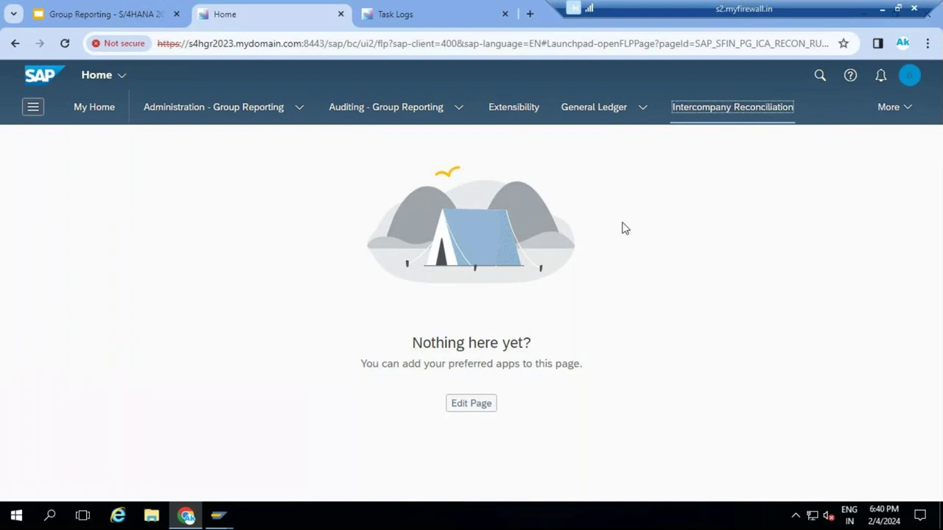
pyautogui.click(740, 109)
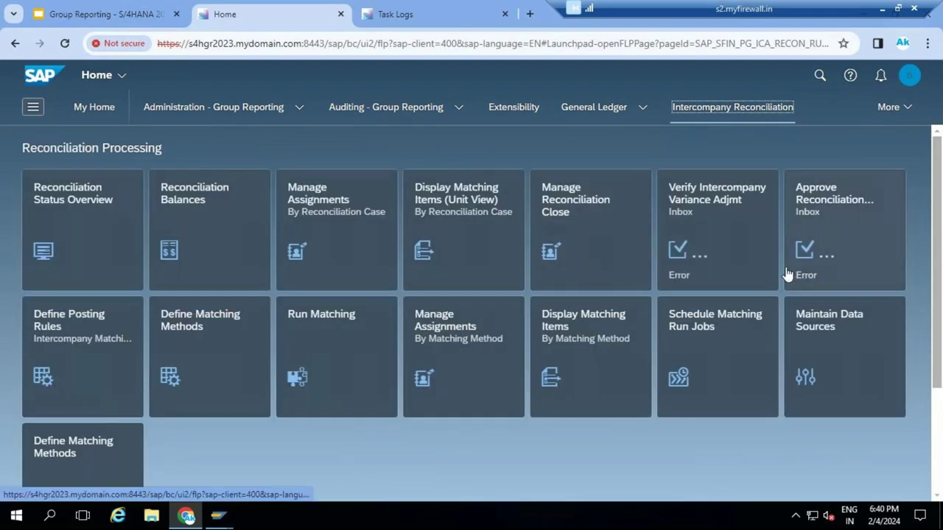
pyautogui.click(589, 205)
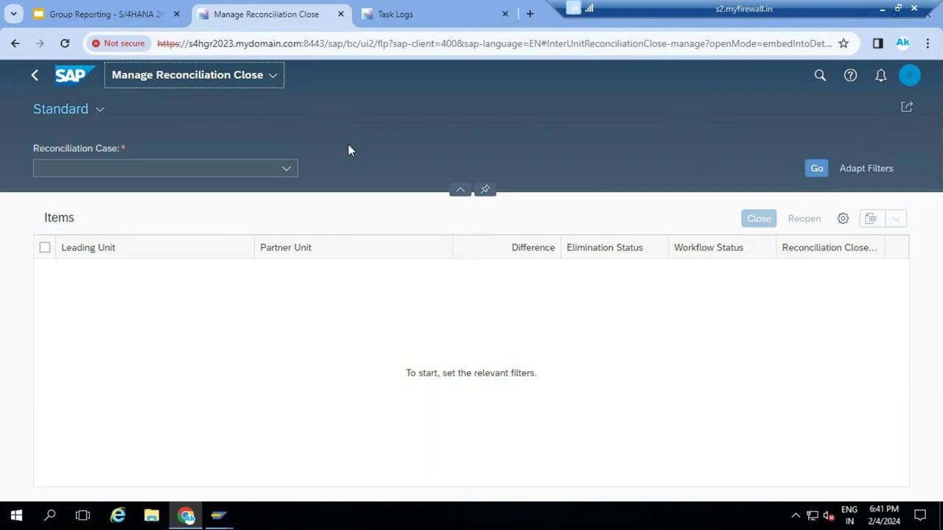
# Step: Choose reconciliation case U00RC (U00 RC) and set the period/year filter to 012.2022
pyautogui.click(290, 171)
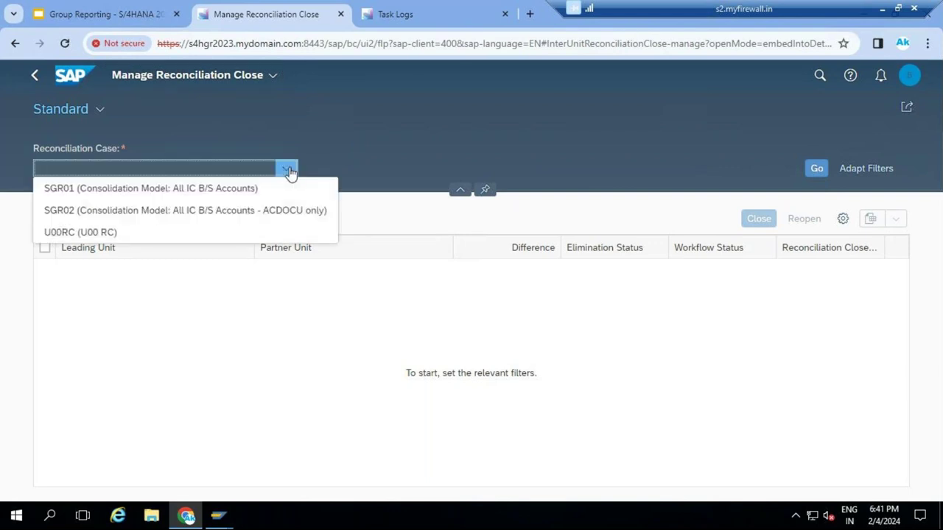
pyautogui.click(156, 235)
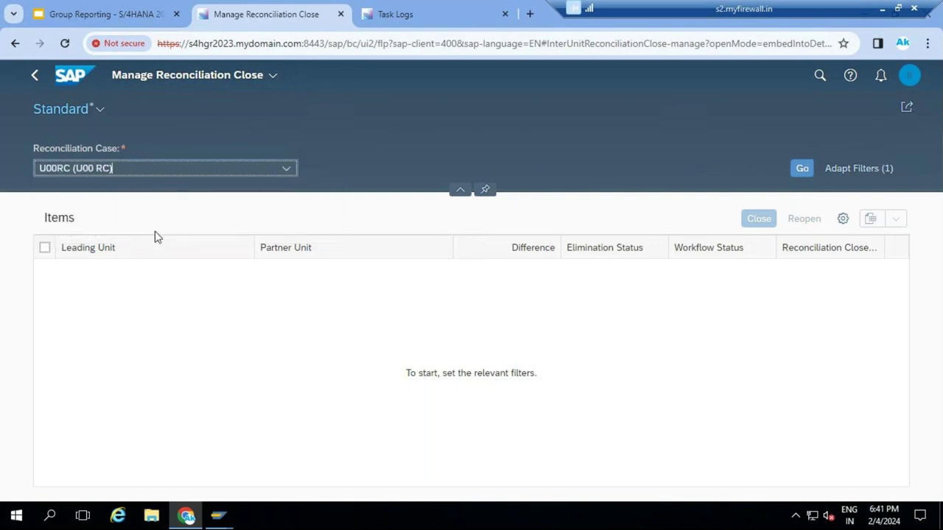
pyautogui.click(248, 170)
pyautogui.press('BackSpace')
pyautogui.write('2')
pyautogui.press('Left')
pyautogui.press('Left')
pyautogui.press('Left')
pyautogui.press('Left')
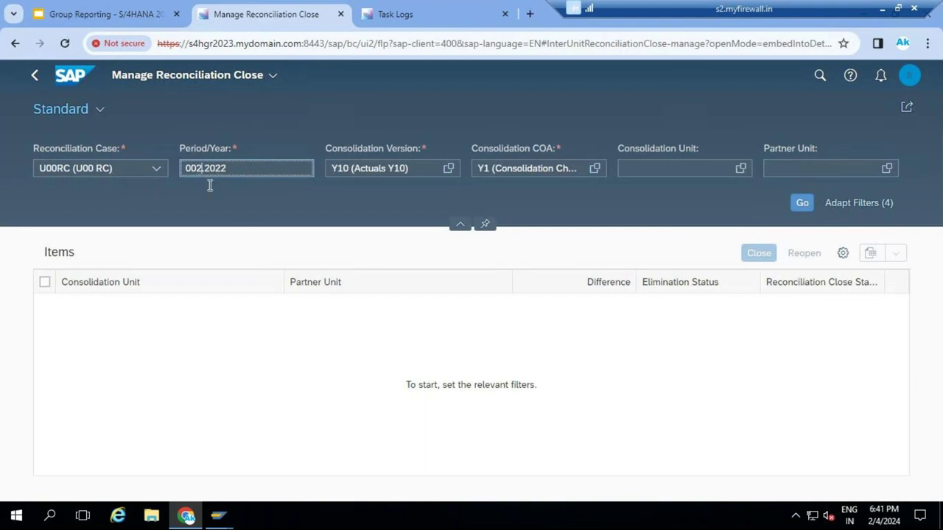
pyautogui.press('BackSpace')
pyautogui.press('BackSpace')
pyautogui.write('12')
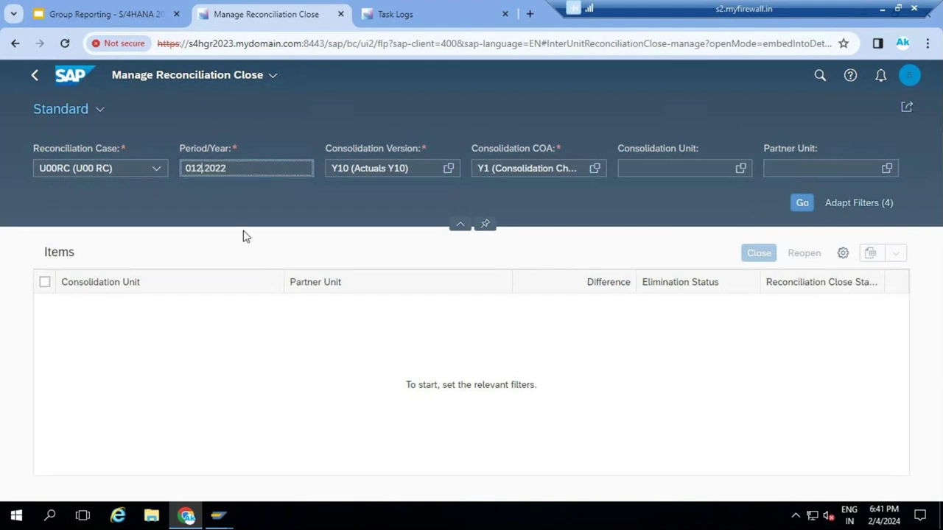
# Step: Set the consolidation version to U00, try to list the reconciliation items, and dismiss the error message
pyautogui.press('Tab')
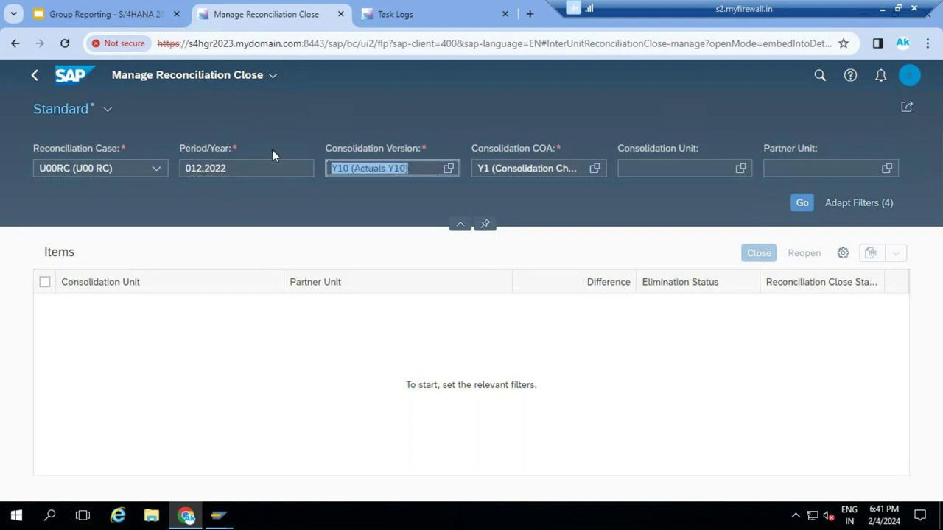
pyautogui.write('U00')
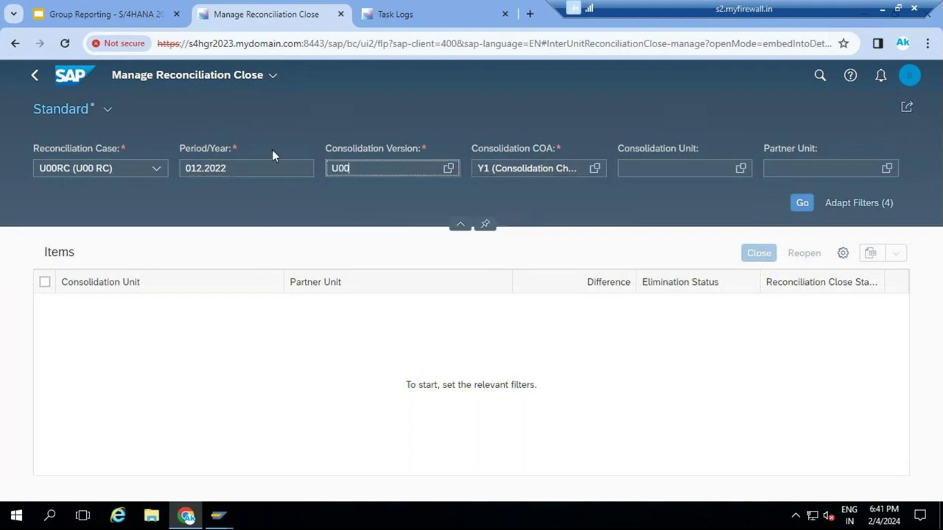
pyautogui.click(490, 210)
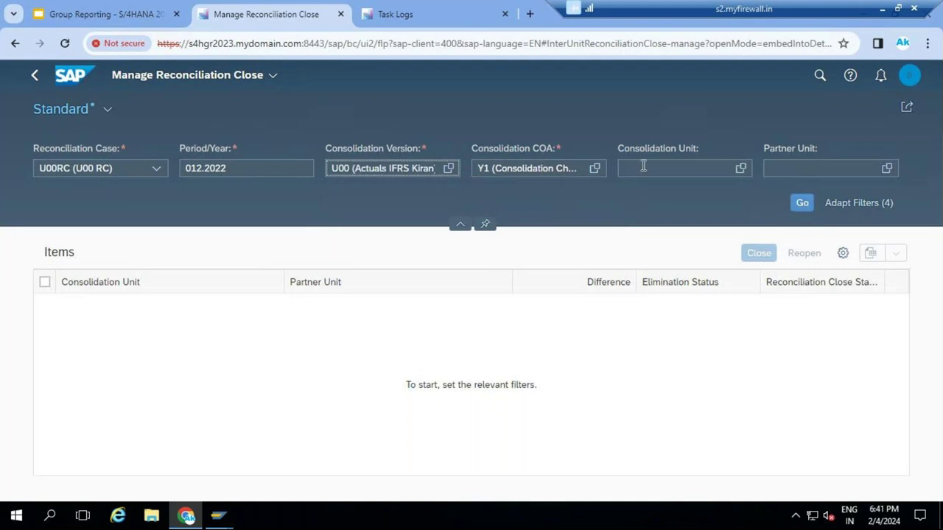
pyautogui.click(801, 203)
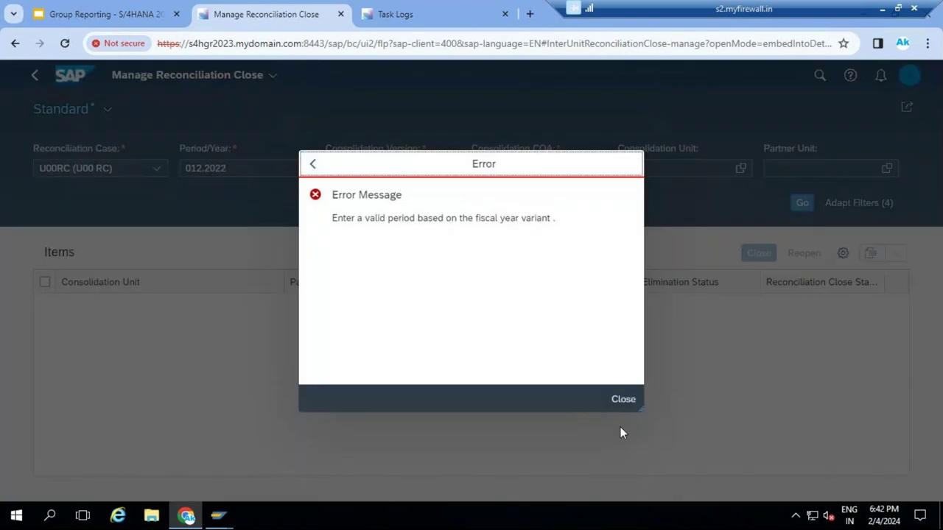
pyautogui.click(627, 398)
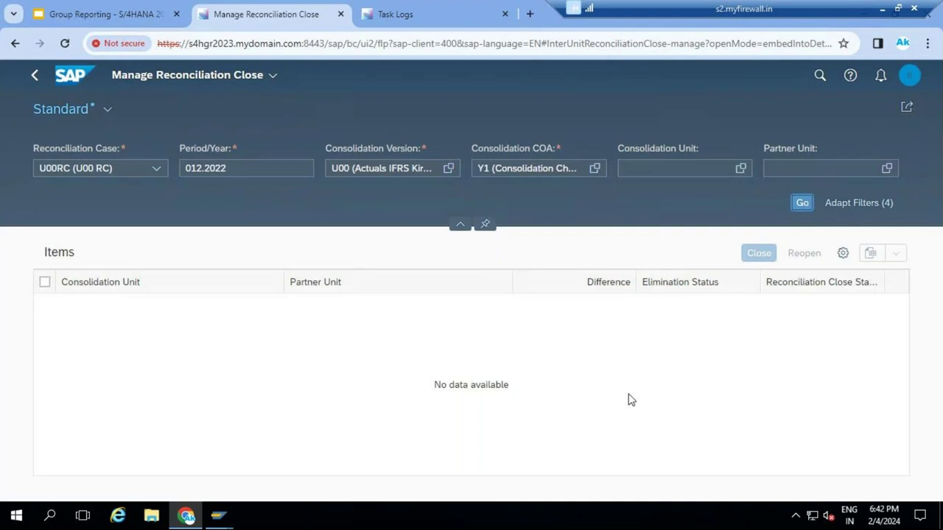
# Step: Retry listing the reconciliation items after adjusting the period/year separator, and dismiss the error message
pyautogui.click(235, 165)
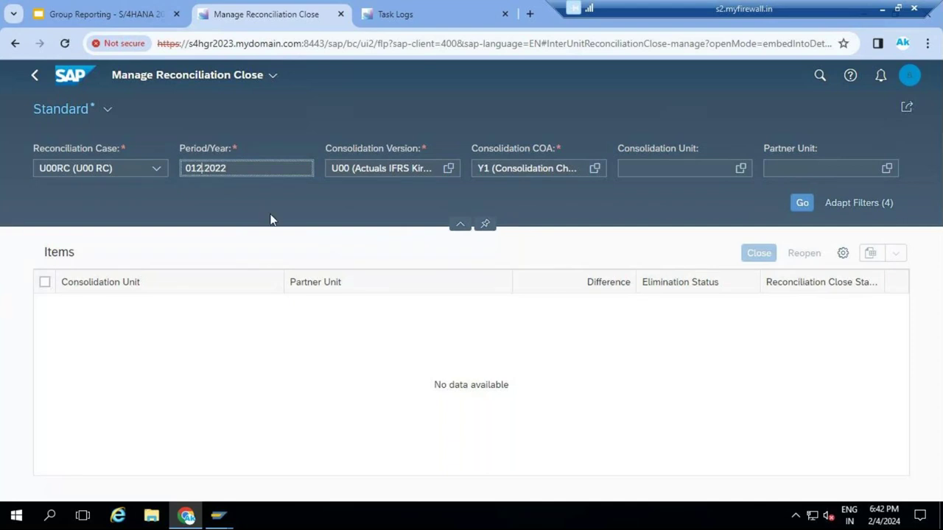
pyautogui.write('/')
pyautogui.click(802, 203)
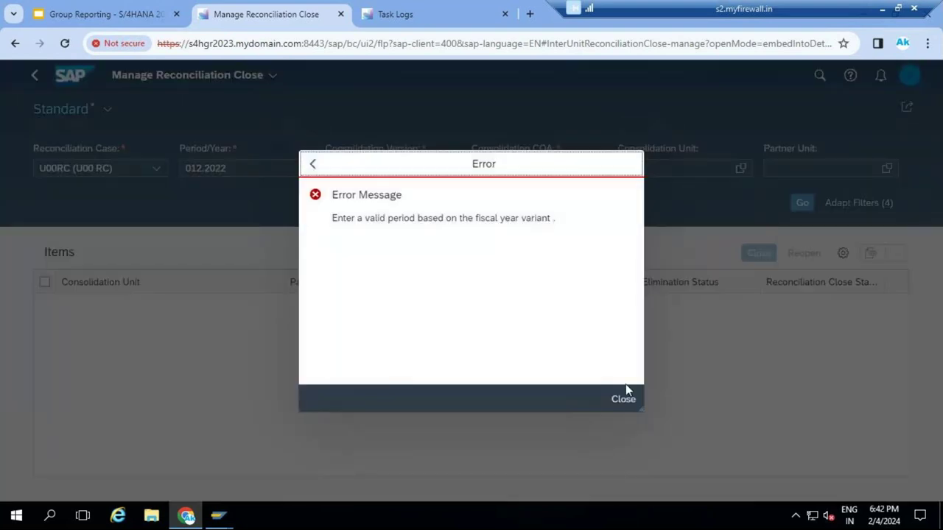
pyautogui.click(623, 402)
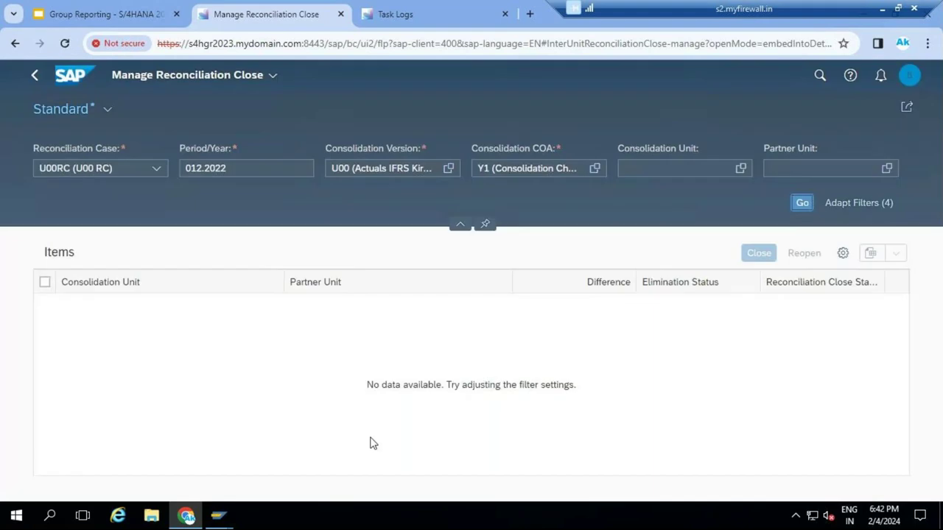
# Step: Switch to SAP GUI and open the SAP Reference IMG through transaction SPRO
pyautogui.moveTo(219, 516)
pyautogui.click(276, 459)
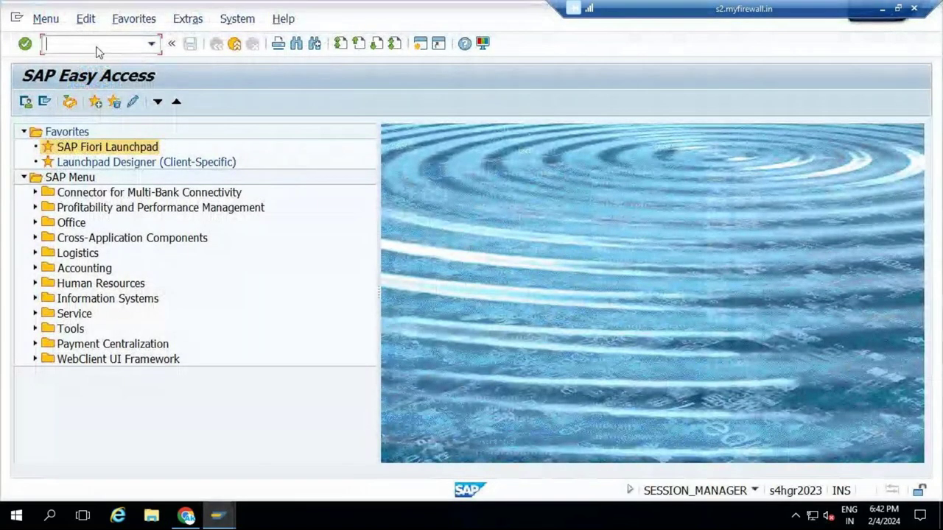
pyautogui.write('spro')
pyautogui.press('Return')
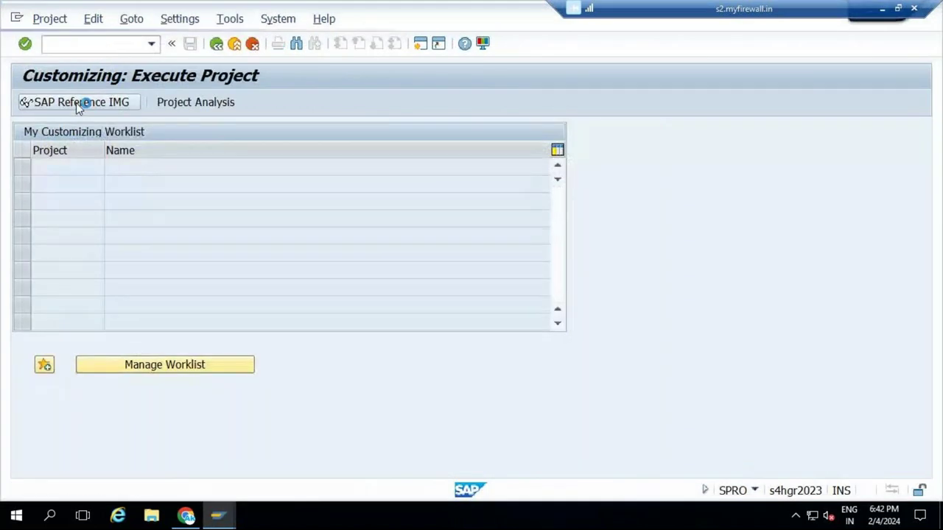
pyautogui.click(77, 103)
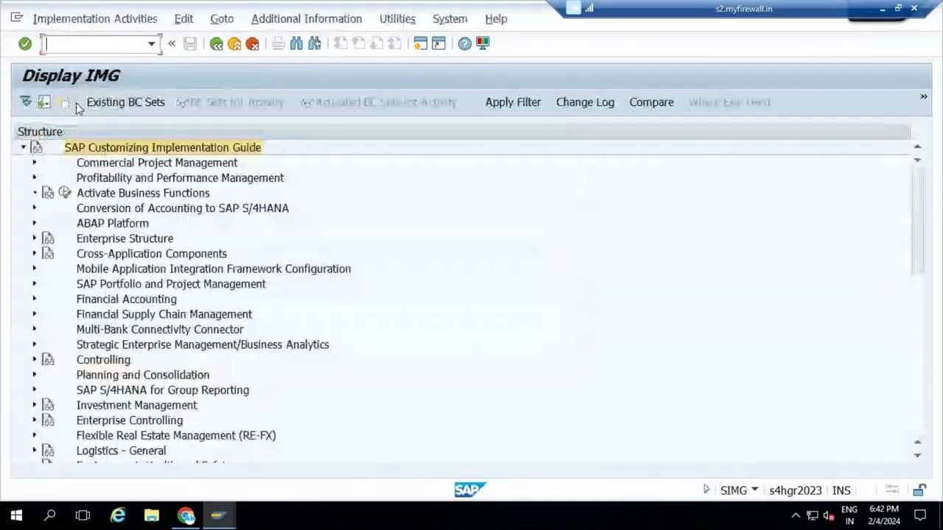
# Step: Open the Define Versions activity from the Master Data node of SAP S/4HANA for Group Reporting
pyautogui.click(35, 390)
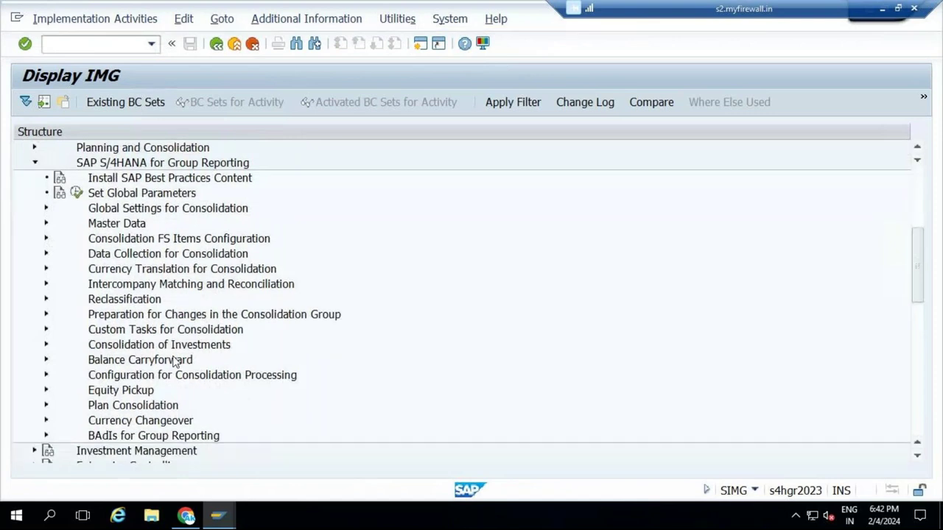
pyautogui.click(46, 223)
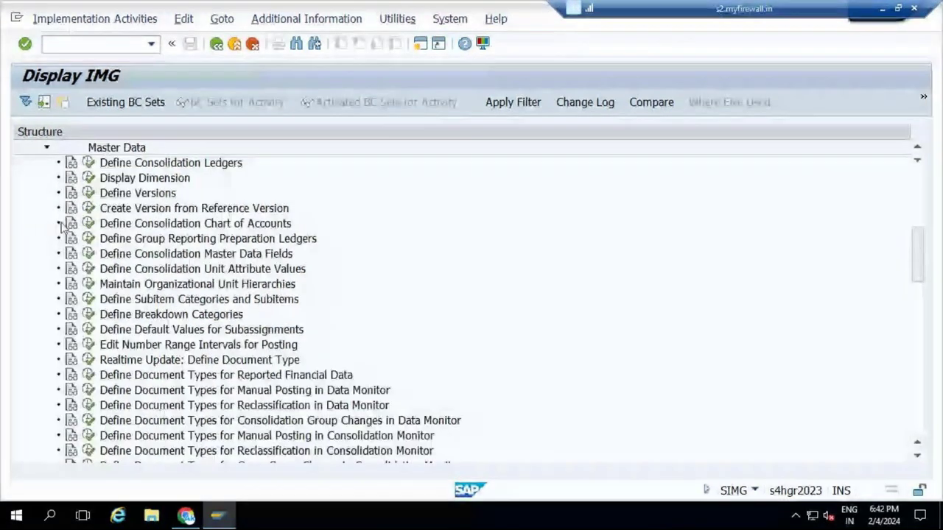
pyautogui.click(88, 193)
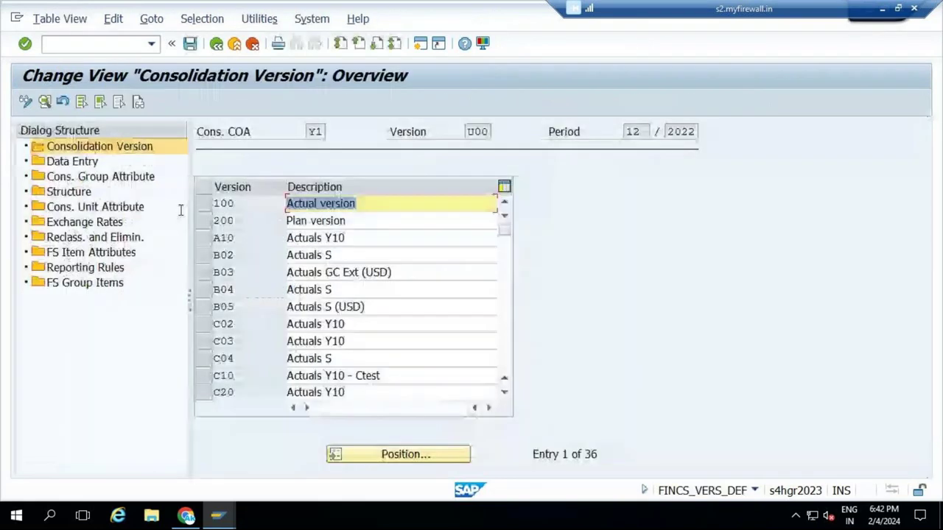
# Step: Locate consolidation version U00 in the version list and open its details
pyautogui.click(378, 452)
pyautogui.write('U00')
pyautogui.press('Return')
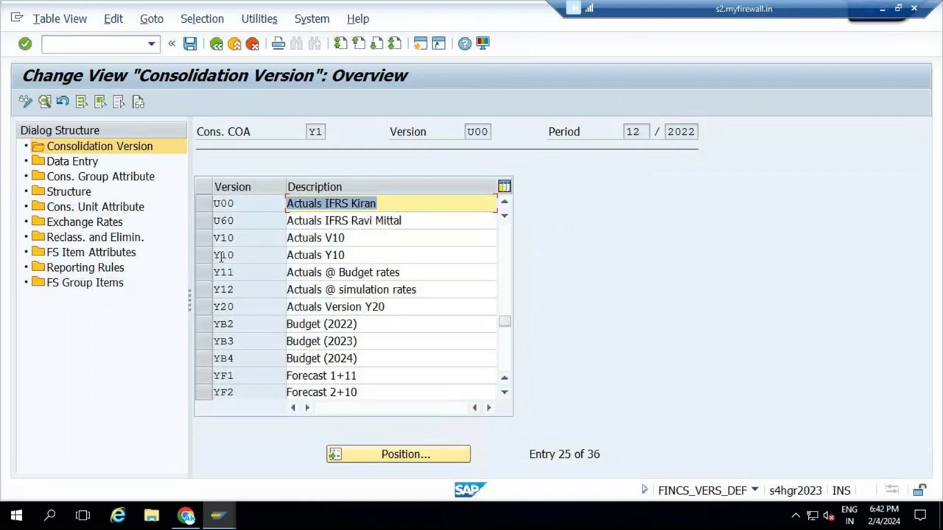
pyautogui.click(205, 203)
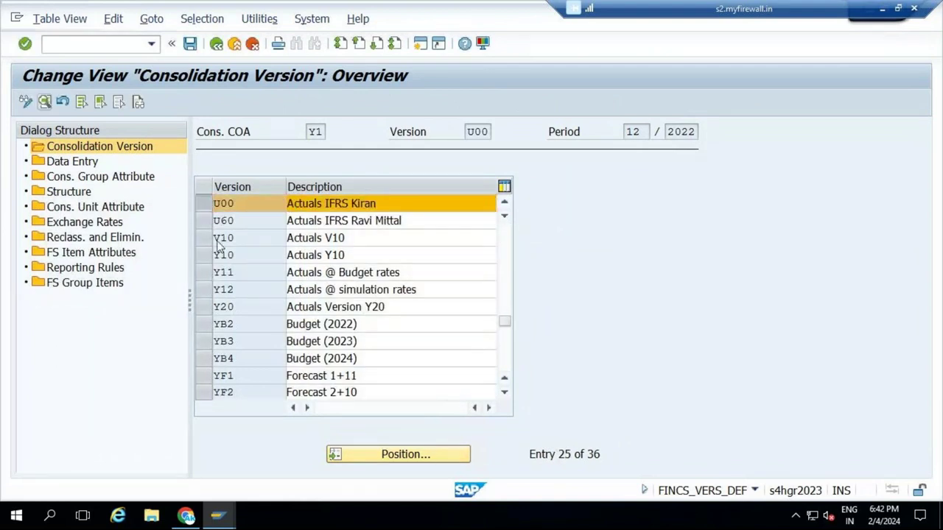
pyautogui.press('F2')
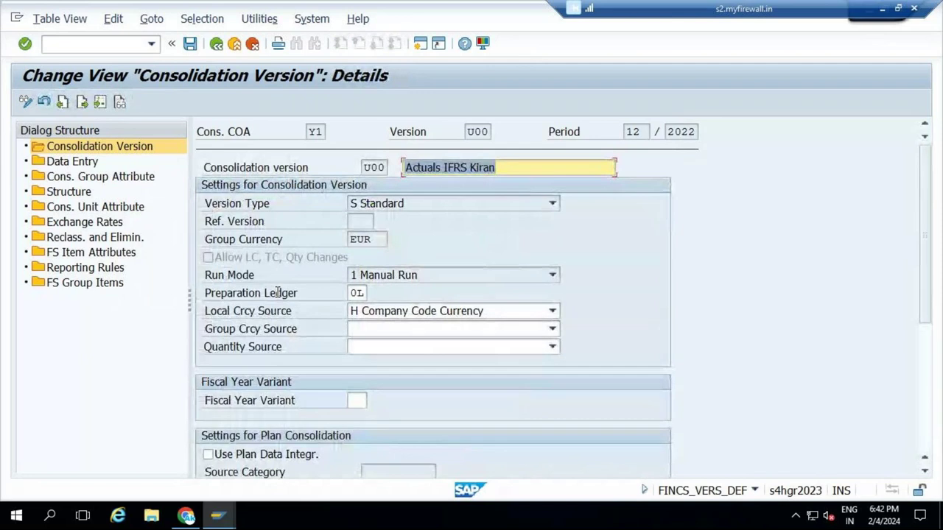
# Step: Assign fiscal year variant K4 to version U00, accept the information messages, and save the change to the proposed customizing request
pyautogui.scroll(-1, 415, 372)
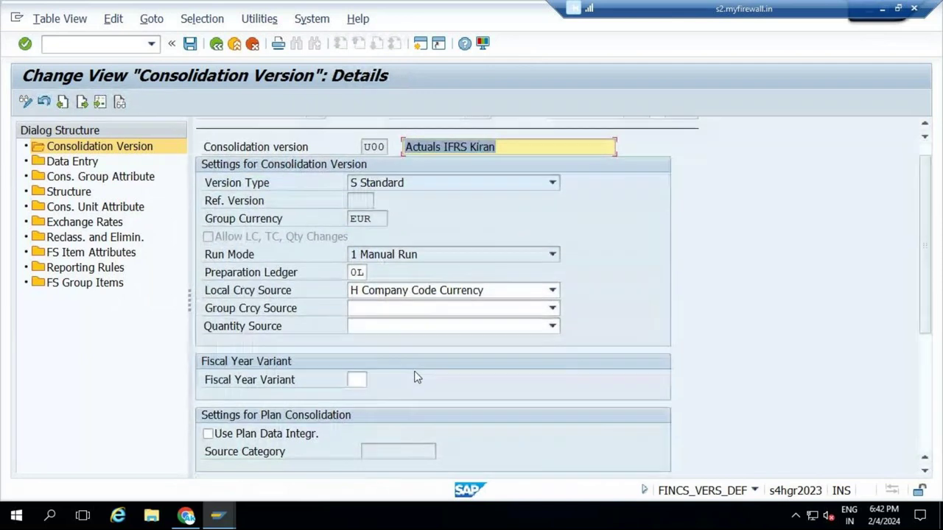
pyautogui.click(354, 381)
pyautogui.write('K4')
pyautogui.press('Return')
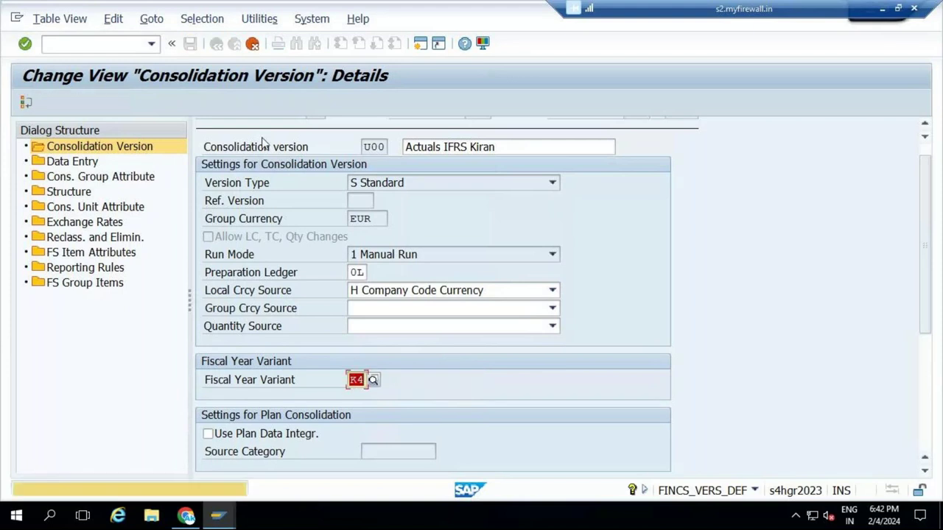
pyautogui.press('Return')
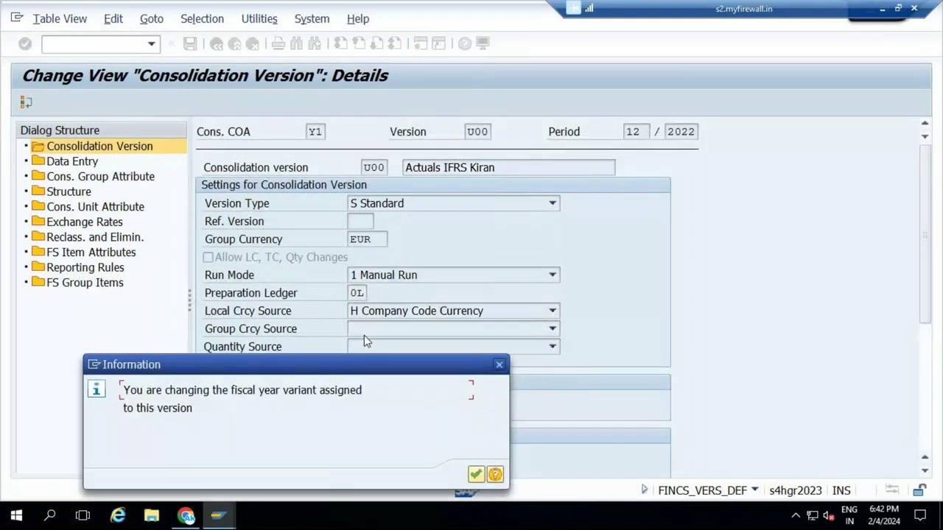
pyautogui.click(477, 476)
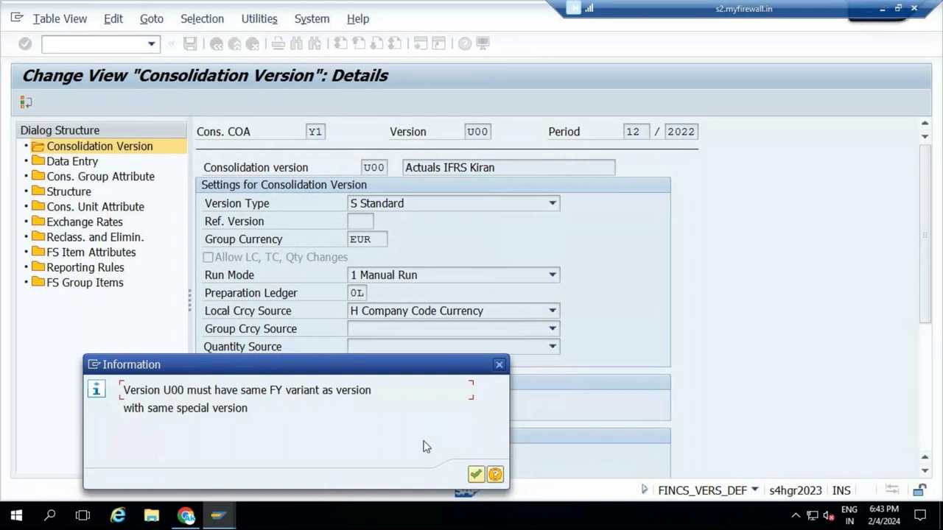
pyautogui.click(476, 476)
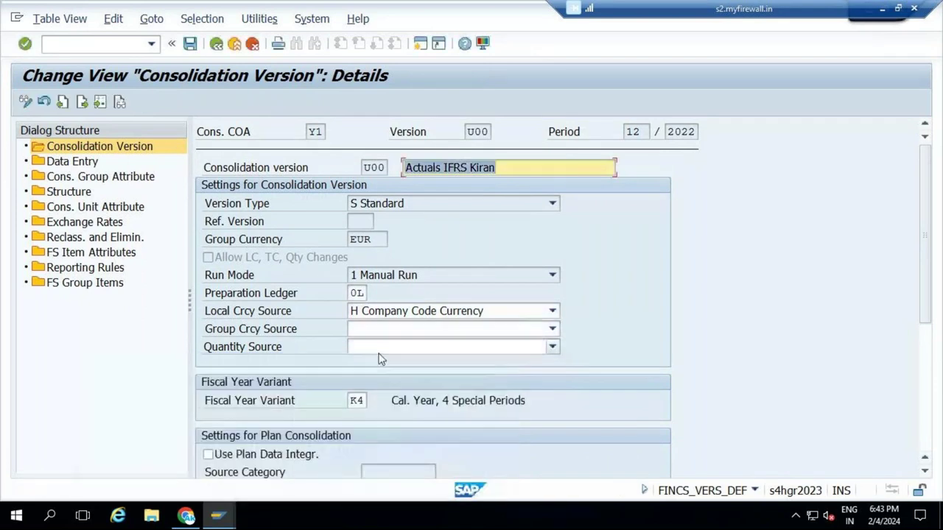
pyautogui.click(191, 45)
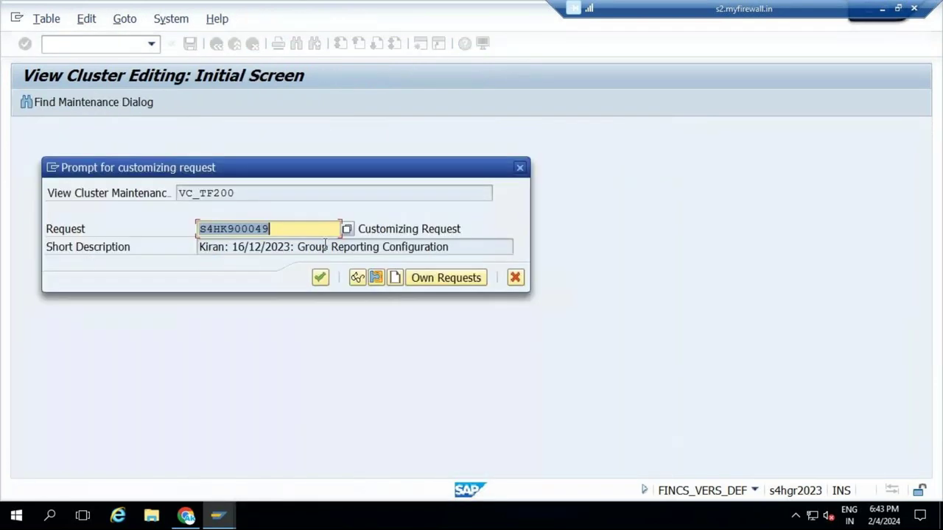
pyautogui.click(319, 280)
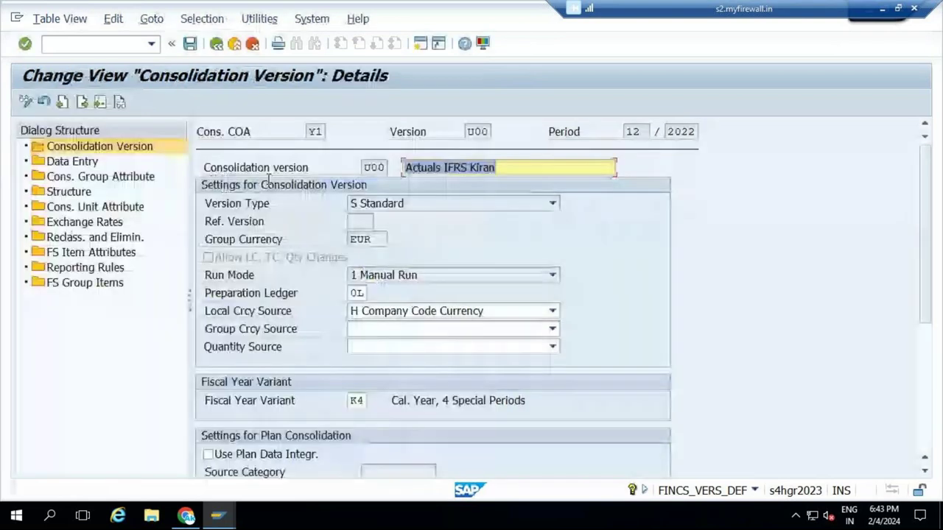
# Step: Return to Manage Reconciliation Close in Chrome and reload the page with an emptied cache using the developer tools
pyautogui.click(188, 519)
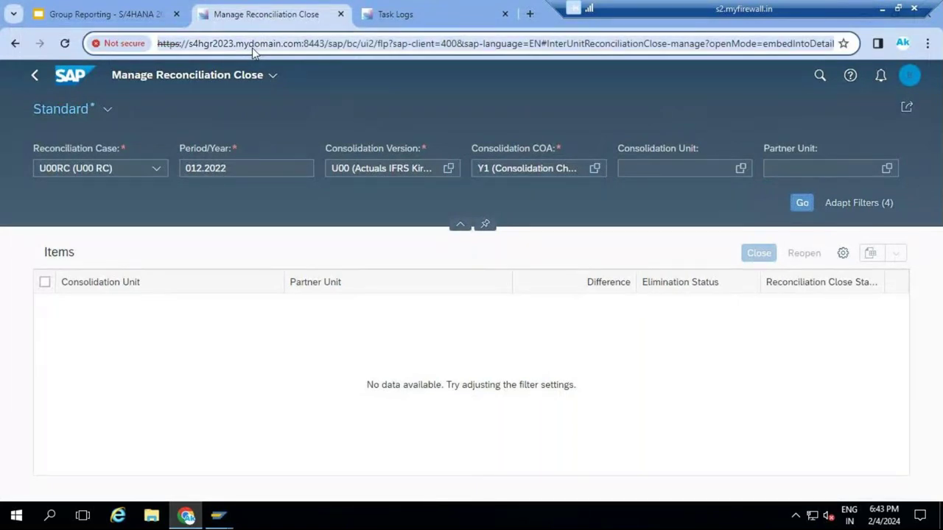
pyautogui.press('F12')
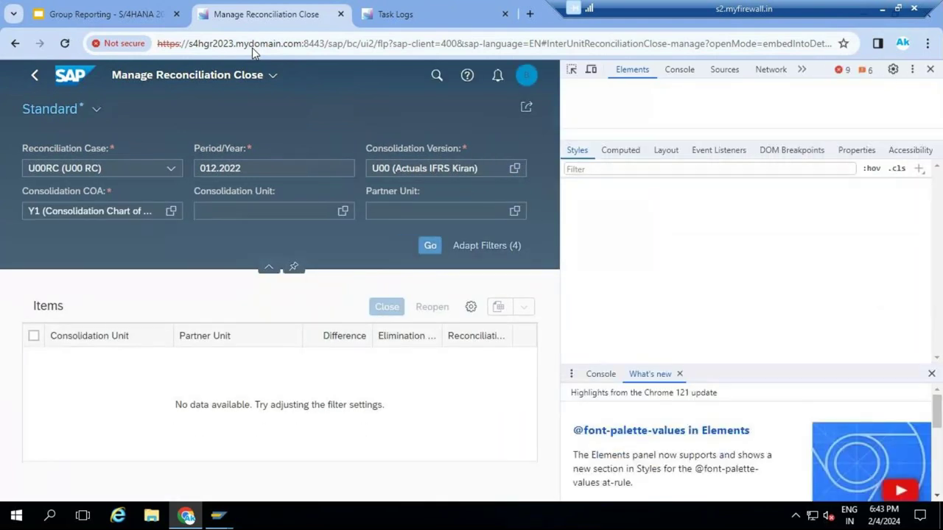
pyautogui.rightClick(65, 44)
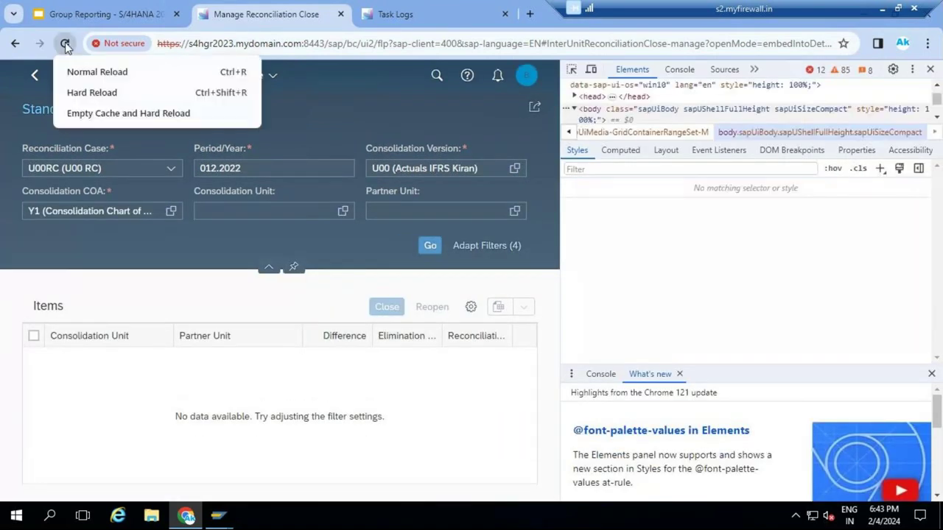
pyautogui.click(86, 113)
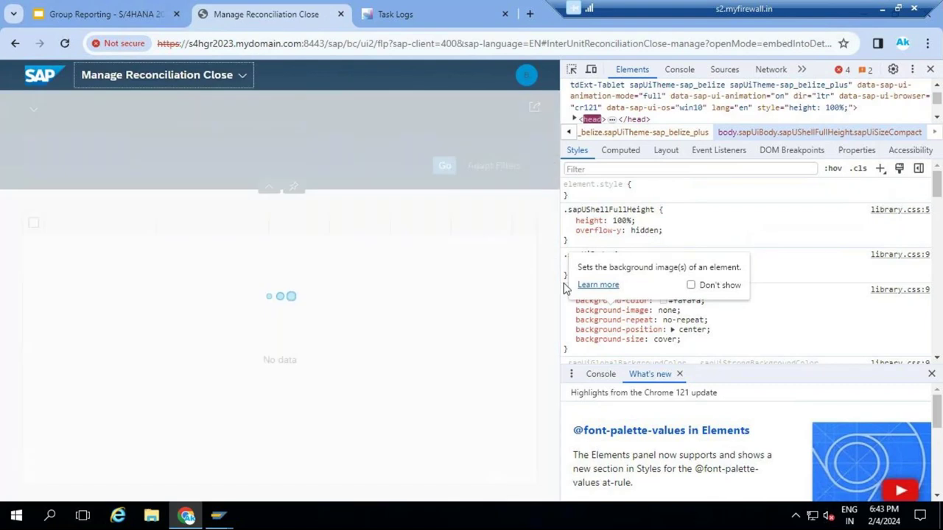
pyautogui.click(931, 70)
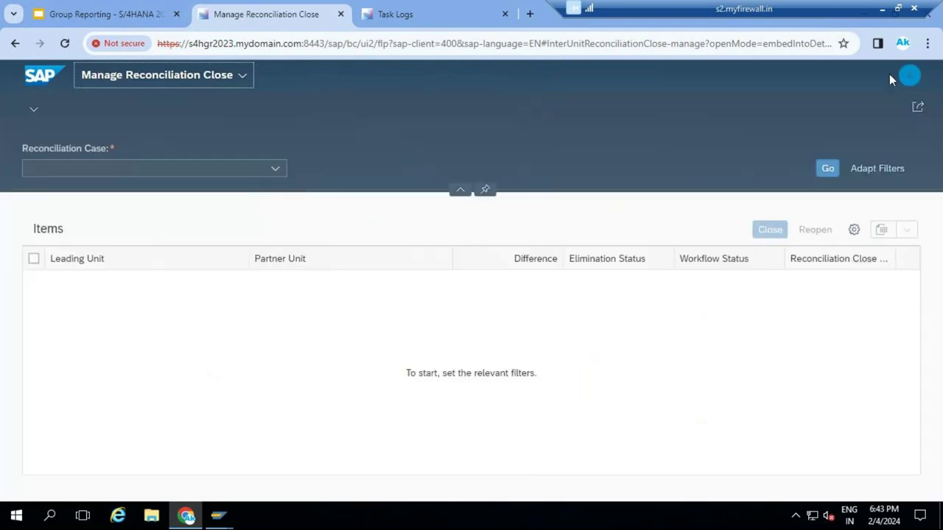
# Step: Choose reconciliation case U00RC (U00 RC) again and set its period/year filter to 012.2022
pyautogui.click(286, 169)
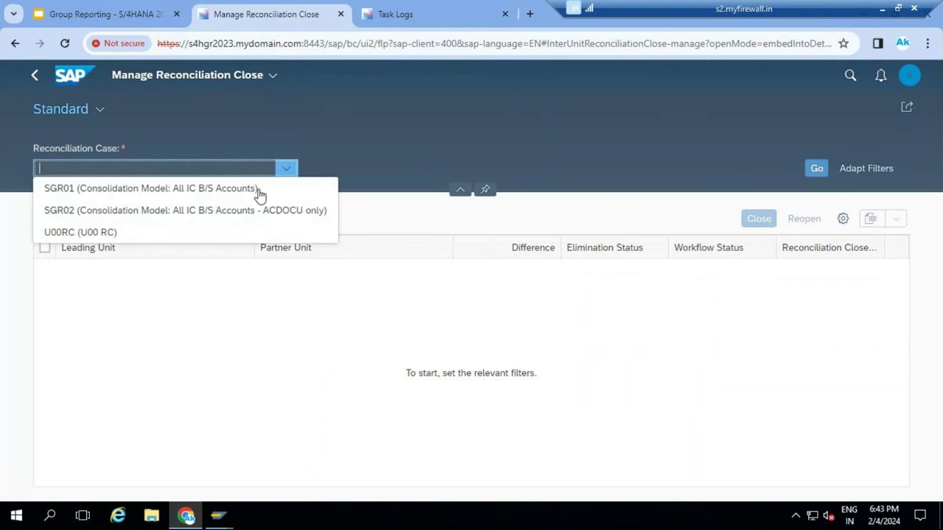
pyautogui.click(148, 233)
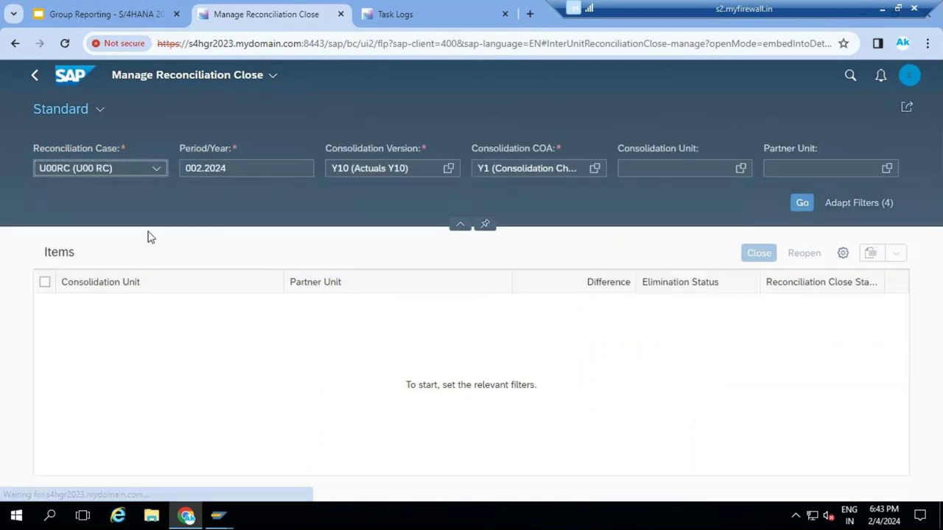
pyautogui.click(235, 168)
pyautogui.press('BackSpace')
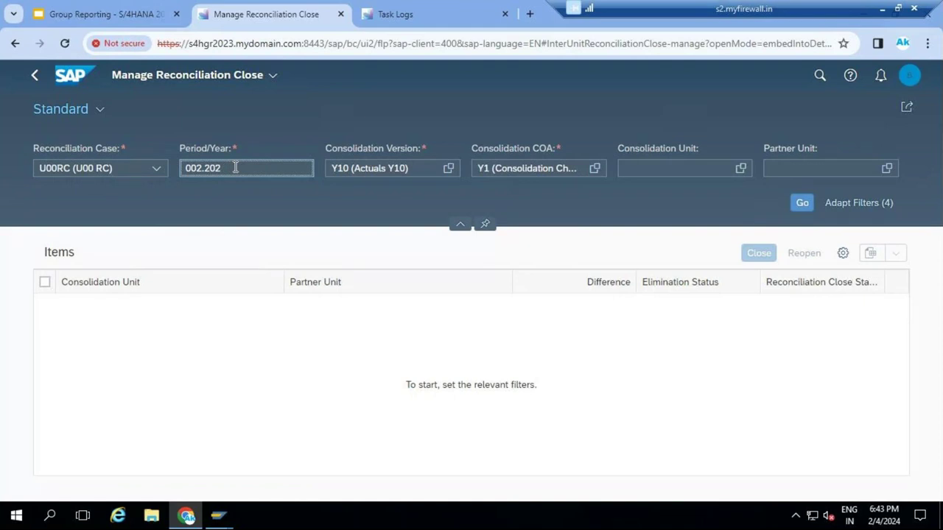
pyautogui.write('2')
pyautogui.press('Left')
pyautogui.press('Left')
pyautogui.press('Left')
pyautogui.press('Left')
pyautogui.press('BackSpace')
pyautogui.press('BackSpace')
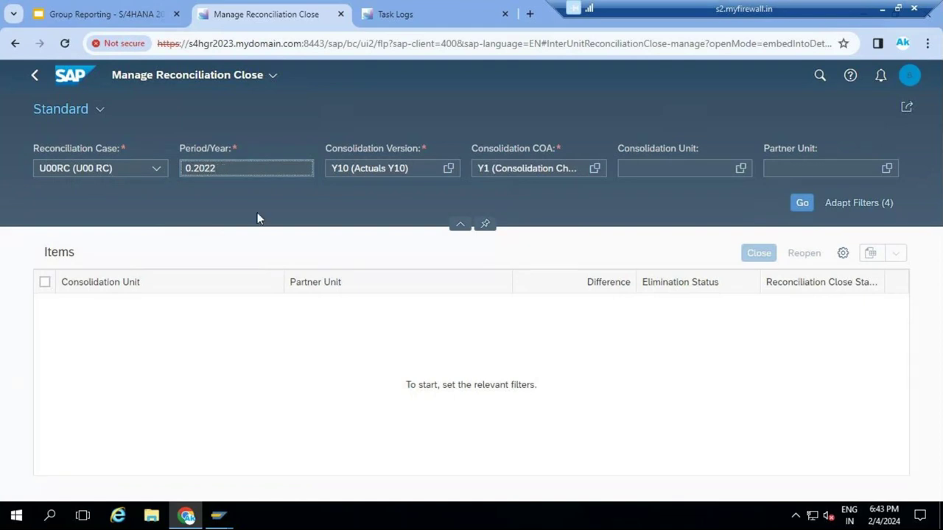
pyautogui.write('12')
# Step: Select consolidation version U00 and list the reconciliation items for the chosen filters
pyautogui.press('Tab')
pyautogui.write('U00')
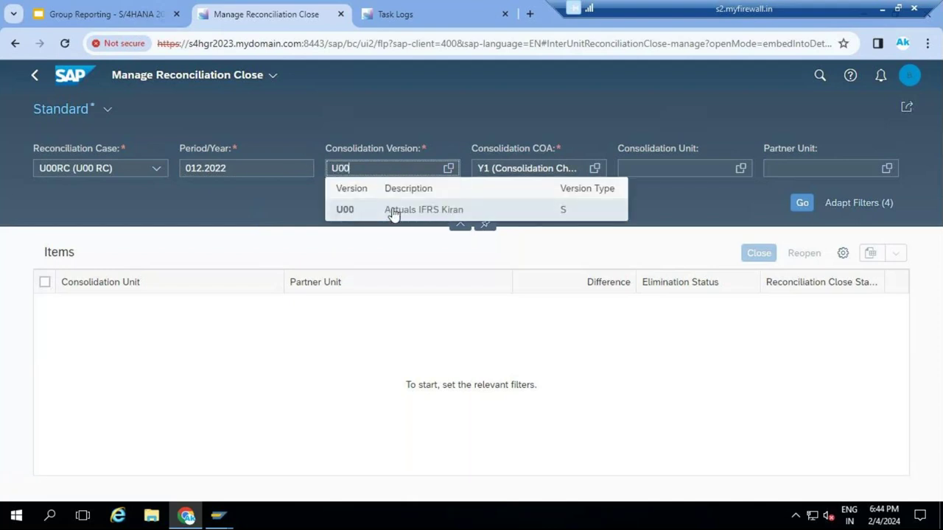
pyautogui.click(394, 209)
pyautogui.click(802, 203)
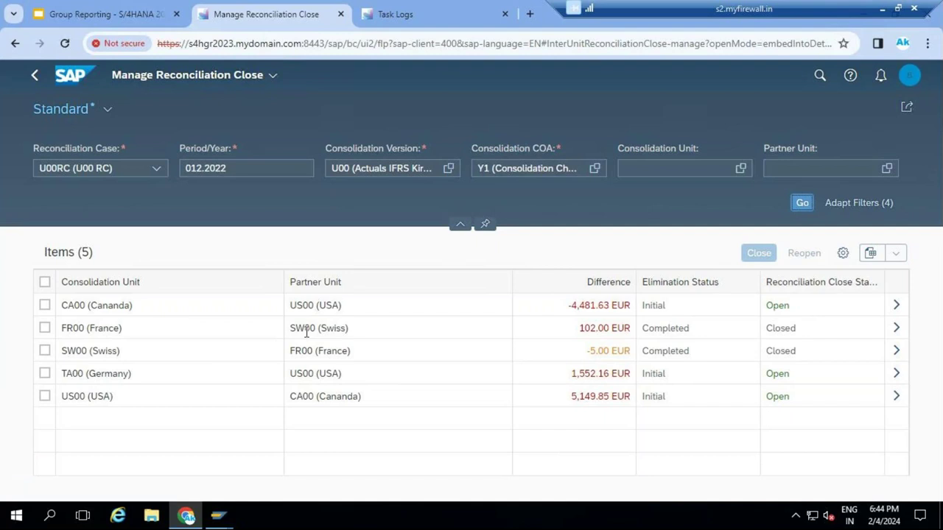
# Step: Open the reconciliation details for the FR00 (France) and SW00 (Swiss) pair and review the difference breakdown by reason code
pyautogui.click(586, 345)
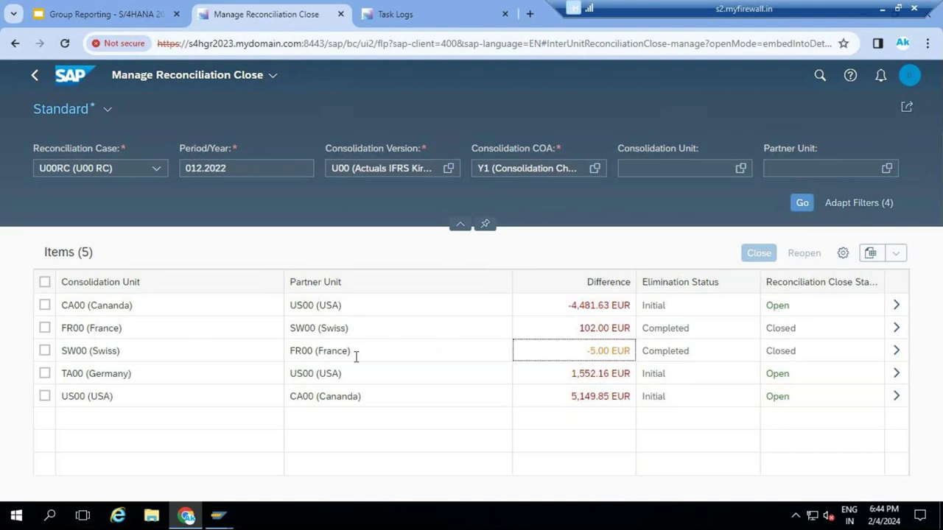
pyautogui.moveTo(630, 350)
pyautogui.click(605, 333)
pyautogui.click(895, 330)
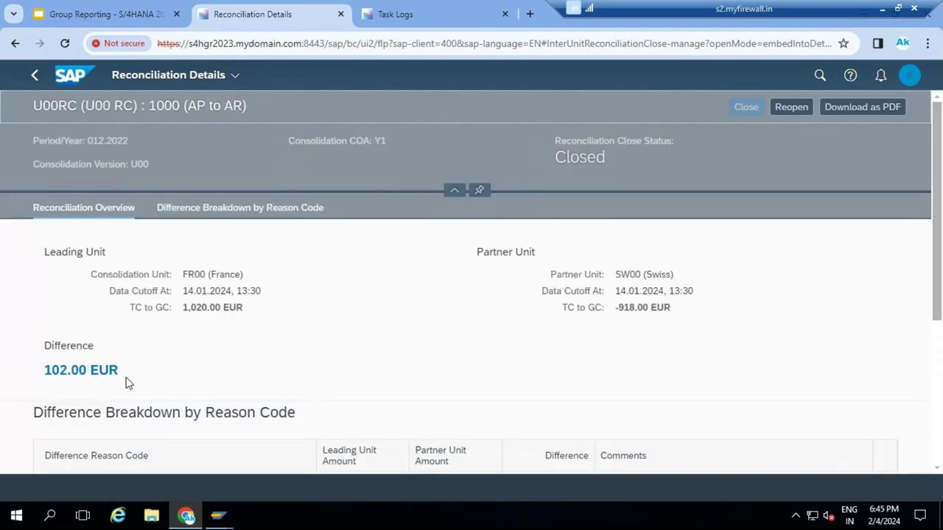
pyautogui.scroll(-5, 350, 326)
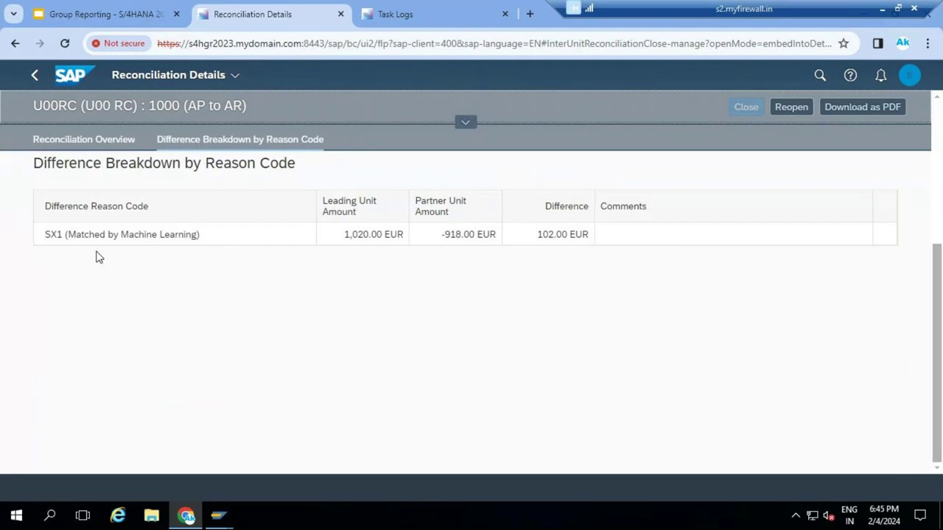
pyautogui.scroll(3, 214, 268)
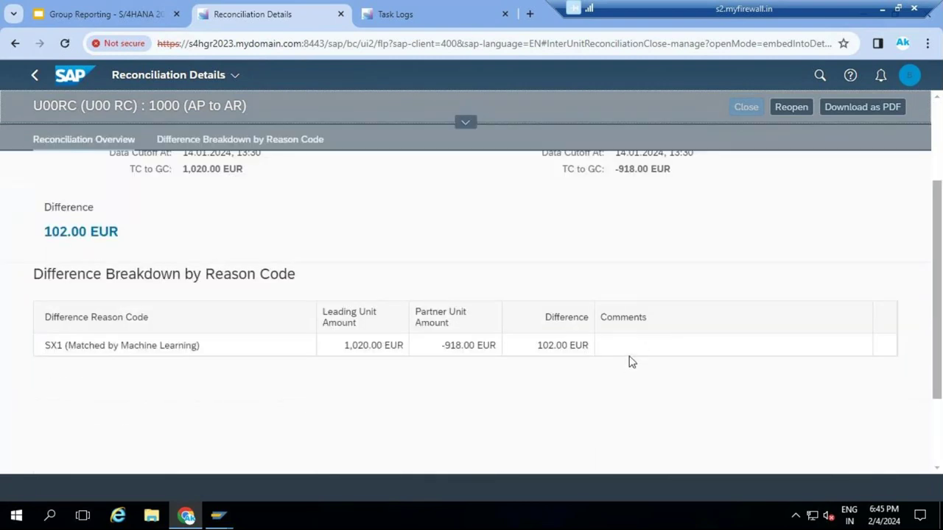
pyautogui.scroll(1, 629, 359)
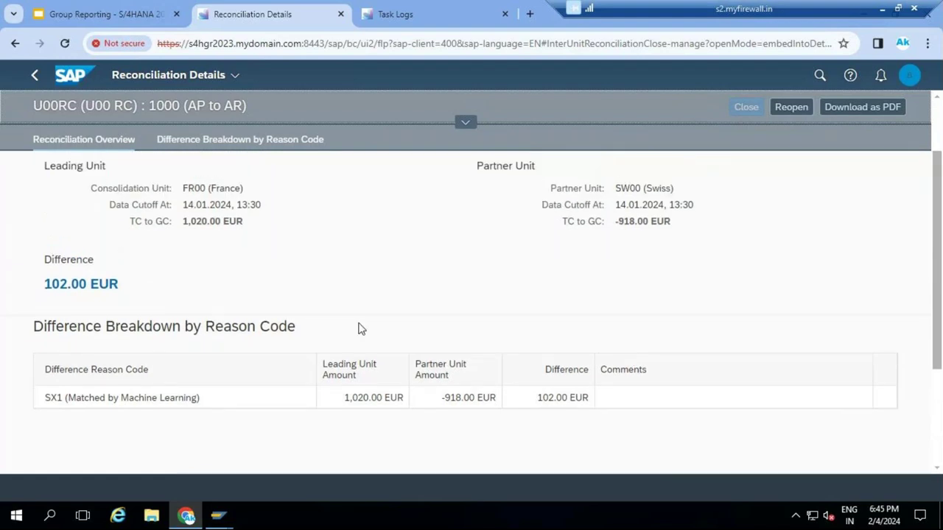
# Step: Drill down from the difference through its reconciliation balance to Manage Assignments and examine the items assigned to the matched assignment
pyautogui.click(71, 289)
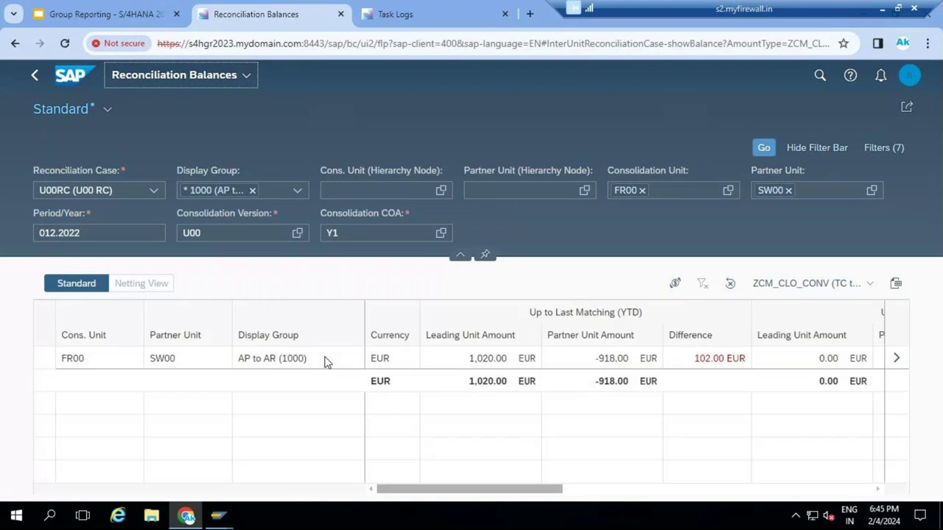
pyautogui.click(896, 360)
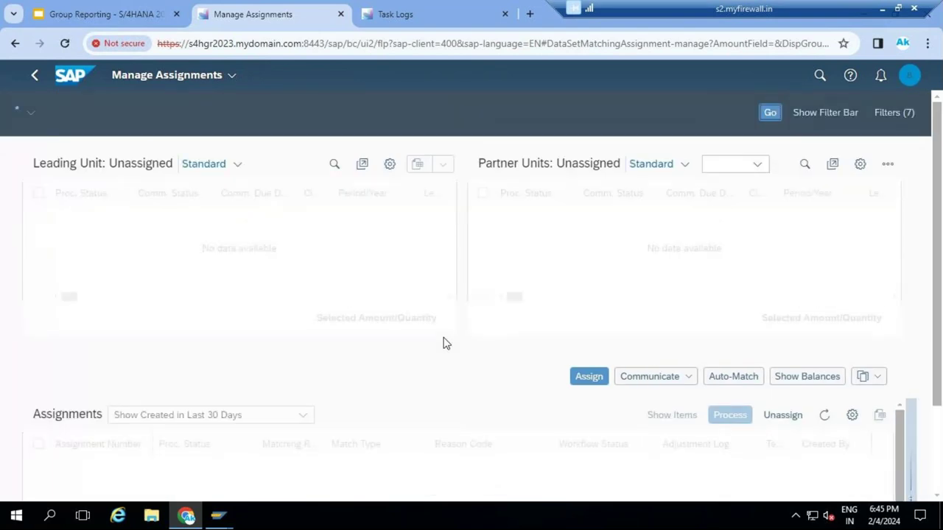
pyautogui.scroll(-3, 444, 343)
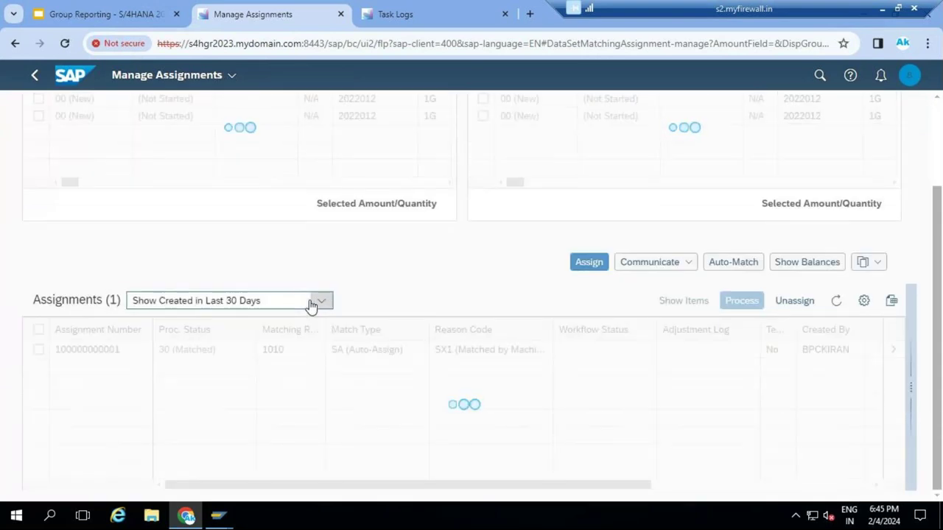
pyautogui.click(38, 350)
pyautogui.click(683, 302)
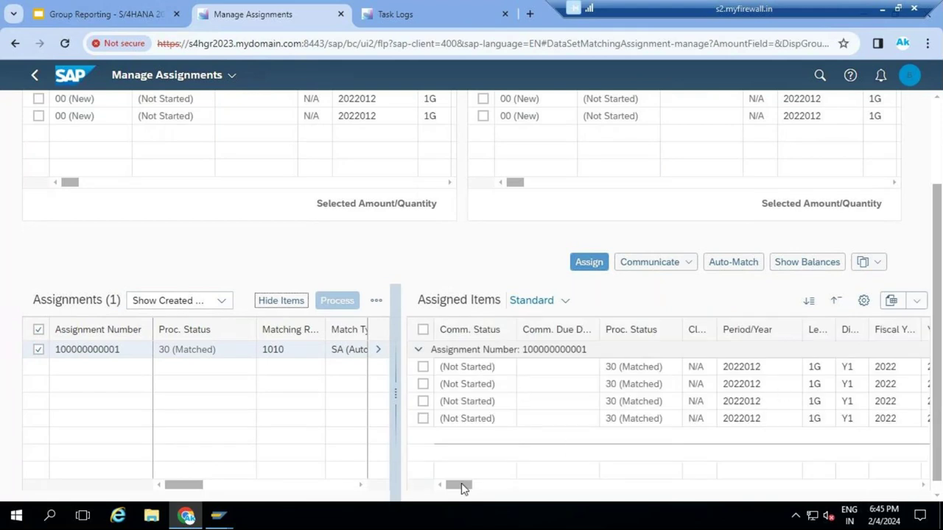
pyautogui.moveTo(458, 484); pyautogui.dragTo(556, 483)
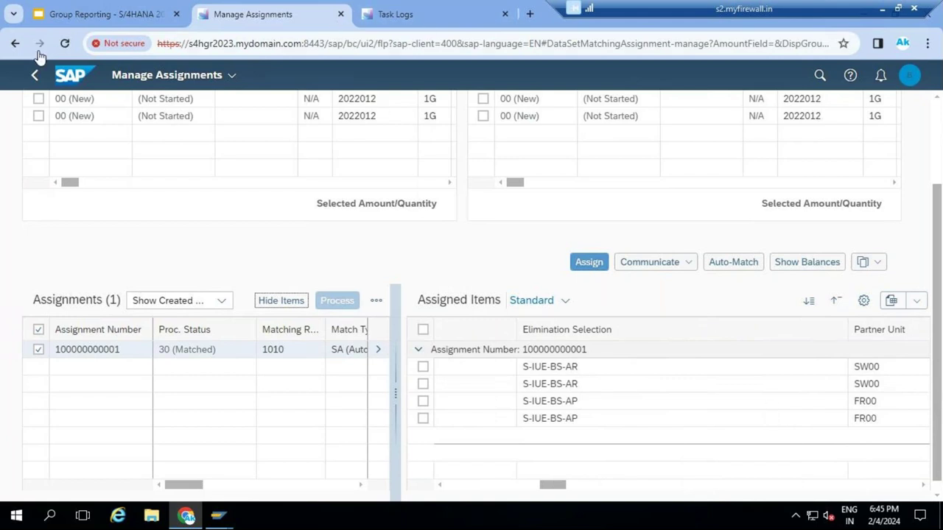
# Step: Go back to the home page and open the Consolidation Monitor from the Auditing - Group Reporting consolidation process apps
pyautogui.click(74, 82)
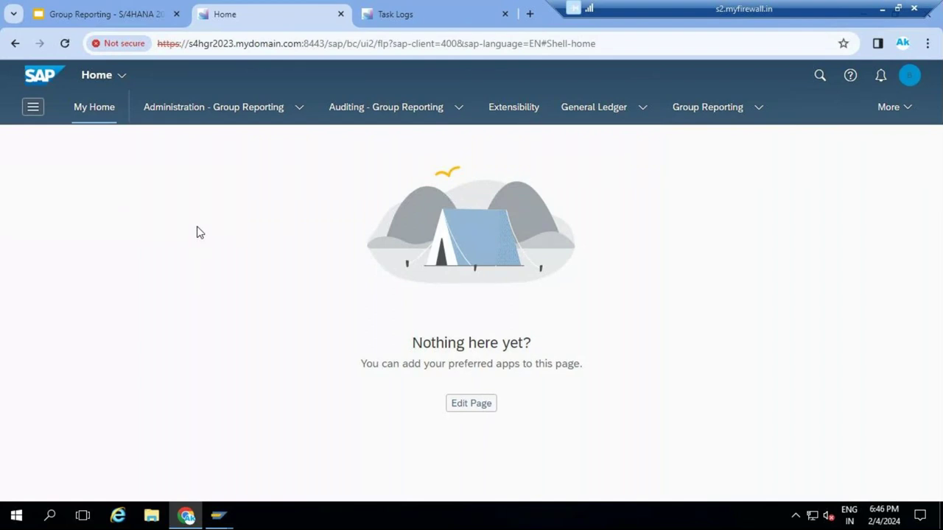
pyautogui.click(459, 110)
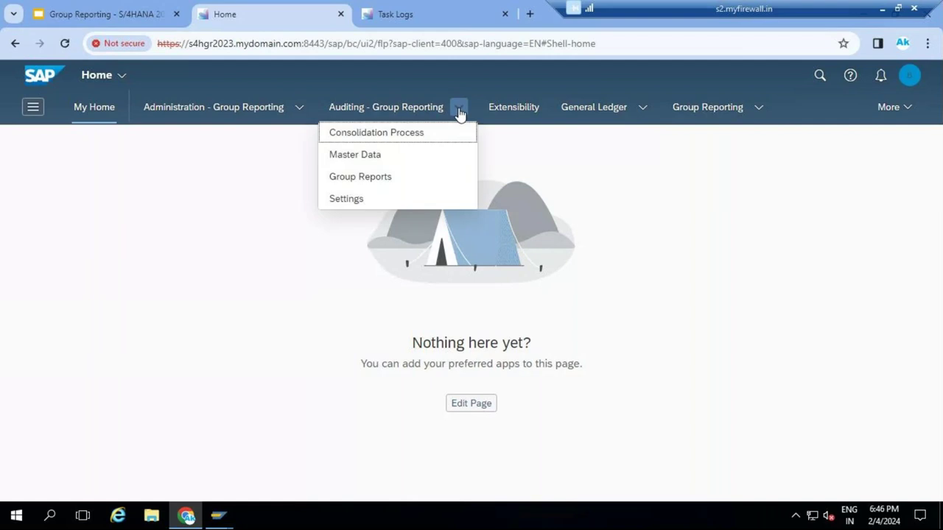
pyautogui.click(388, 140)
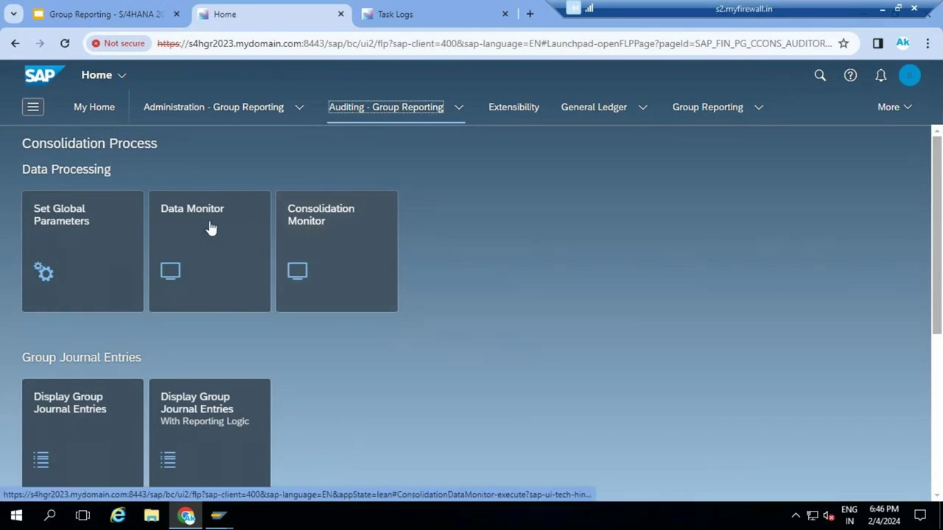
pyautogui.click(338, 240)
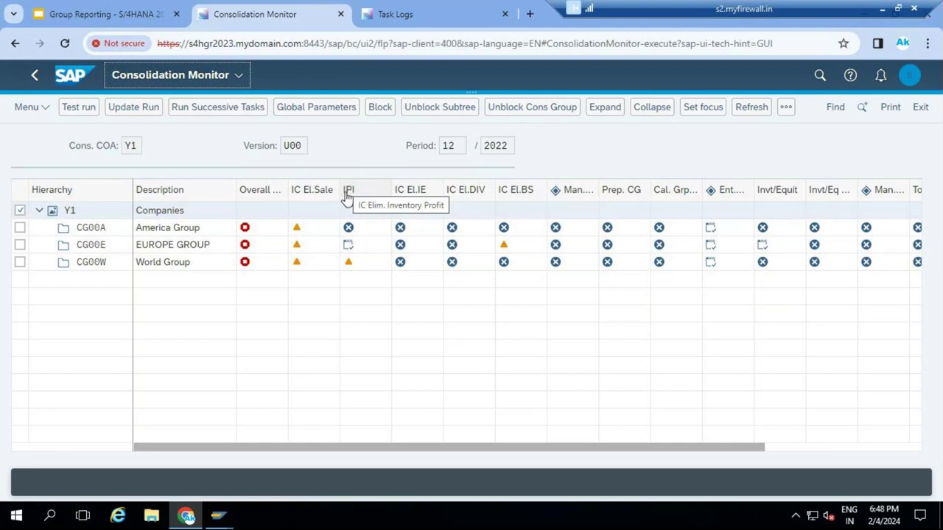
# Step: Run the IPI (IC Elim. Inventory Profit) task in test mode for EUROPE GROUP CG00E, view its log, and close the log
pyautogui.click(348, 247)
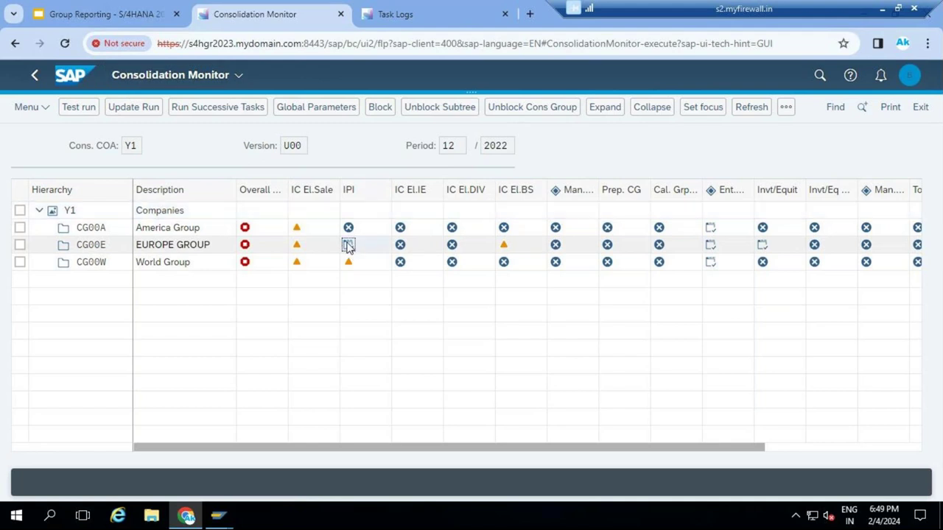
pyautogui.click(364, 261)
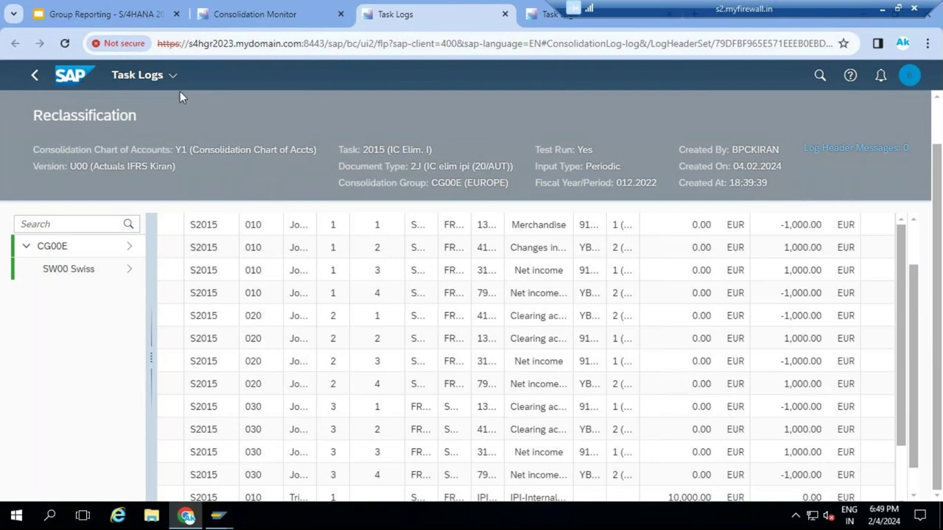
pyautogui.click(504, 15)
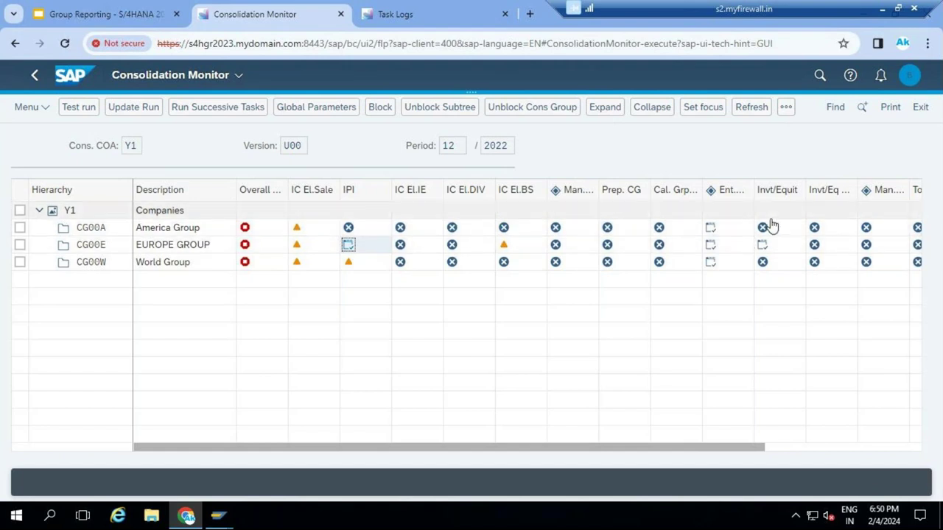
# Step: Run the Invt/Equit task in test mode for EUROPE GROUP CG00E and review its log items with the FS Item Description column widened
pyautogui.click(762, 250)
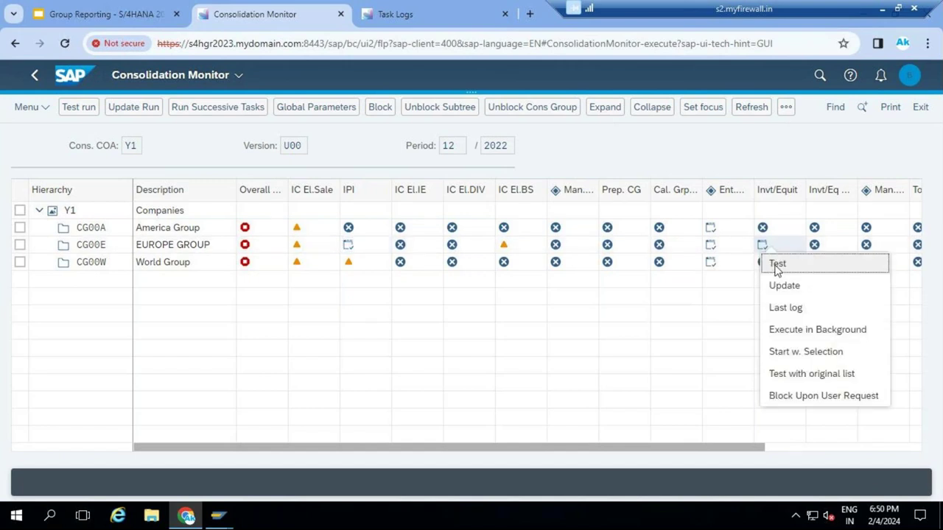
pyautogui.click(777, 265)
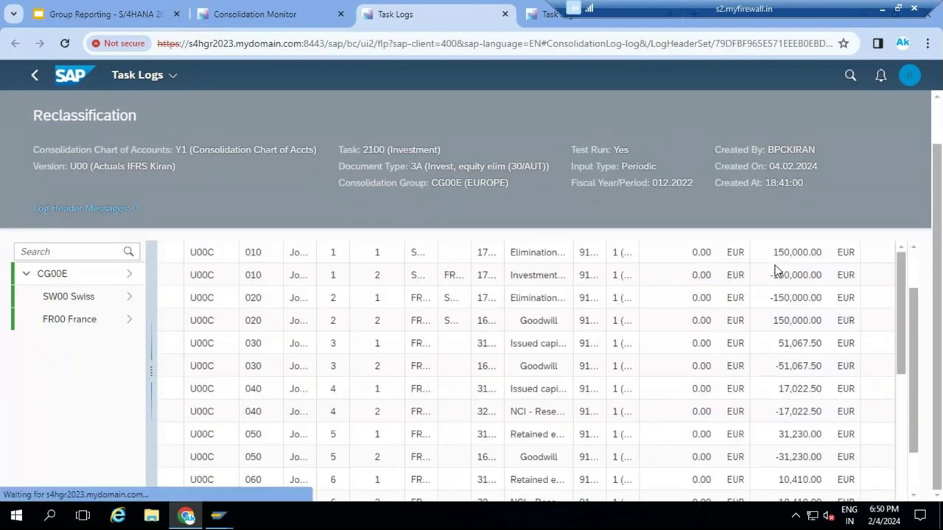
pyautogui.moveTo(573, 245); pyautogui.dragTo(644, 335)
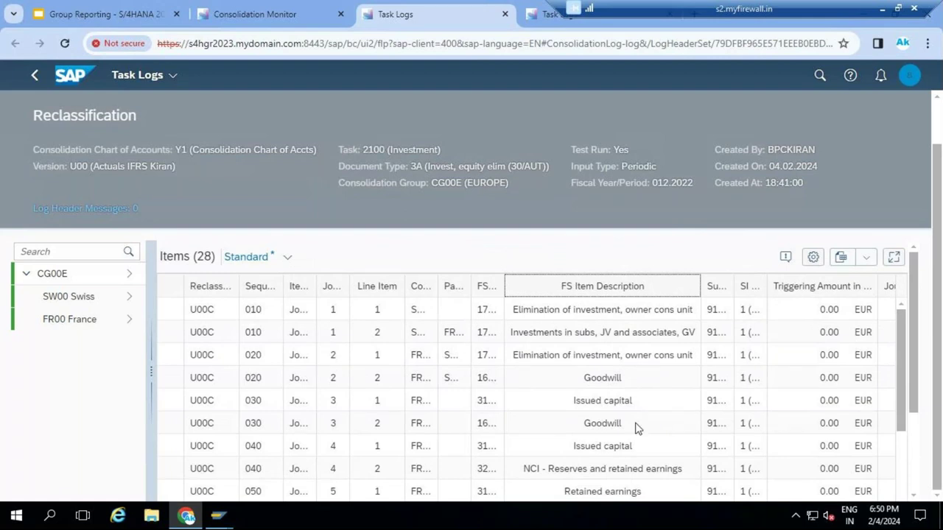
pyautogui.scroll(-1, 636, 417)
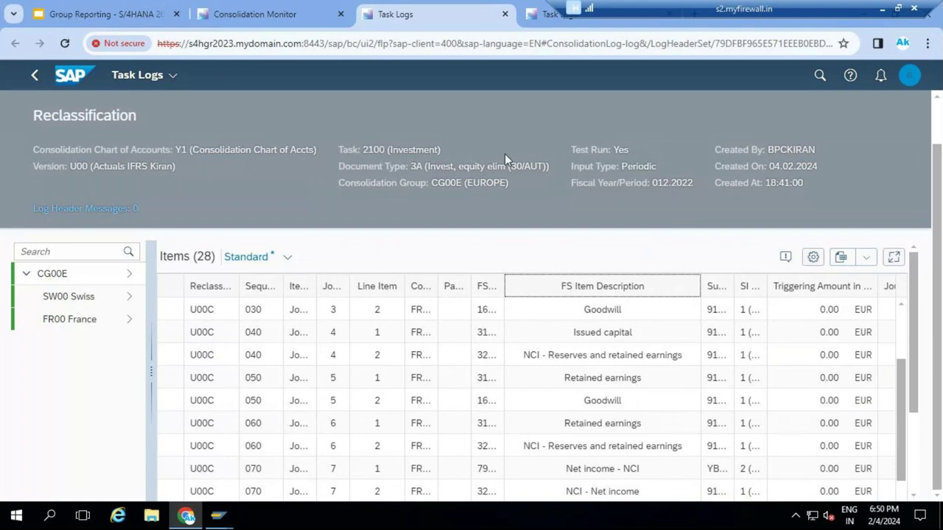
# Step: Leave the task log and the Consolidation Monitor, and open Group Data Analysis from the Auditing - Group Reporting group reports
pyautogui.click(71, 78)
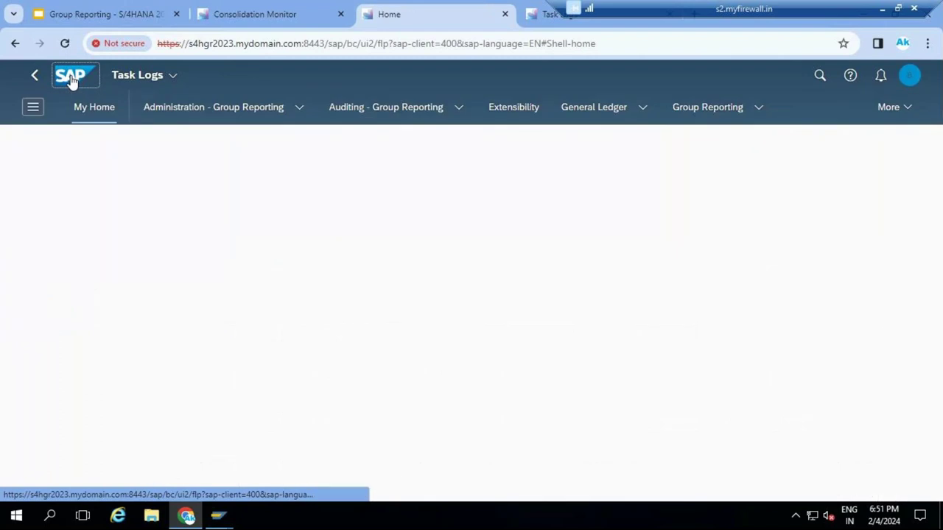
pyautogui.click(273, 14)
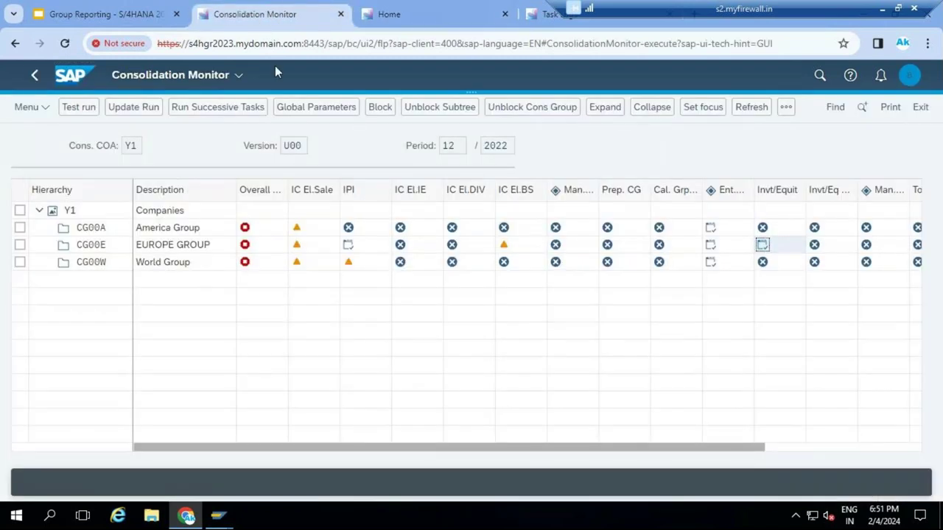
pyautogui.click(72, 76)
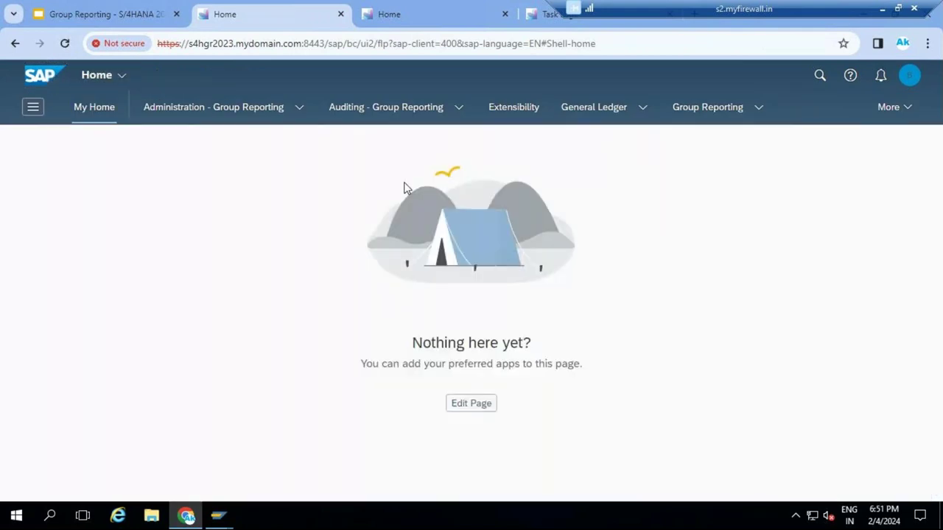
pyautogui.click(459, 109)
pyautogui.click(380, 181)
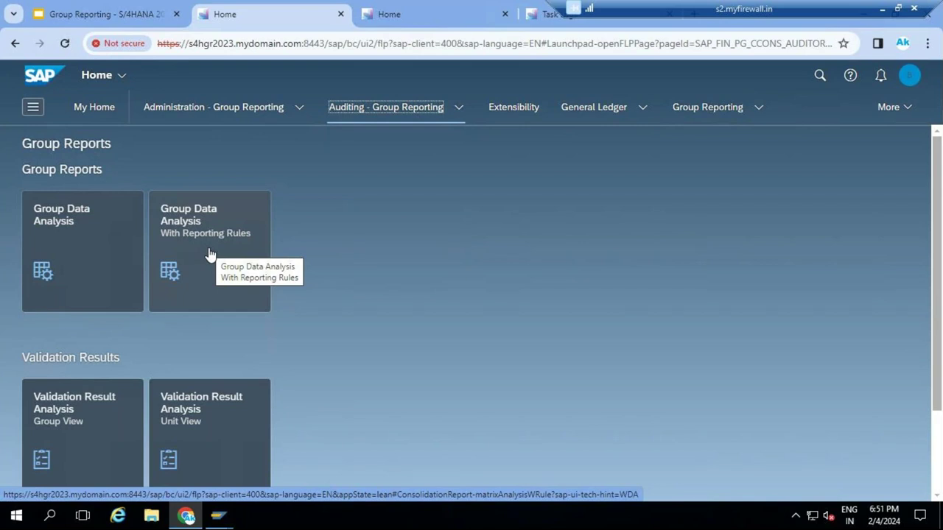
pyautogui.click(46, 250)
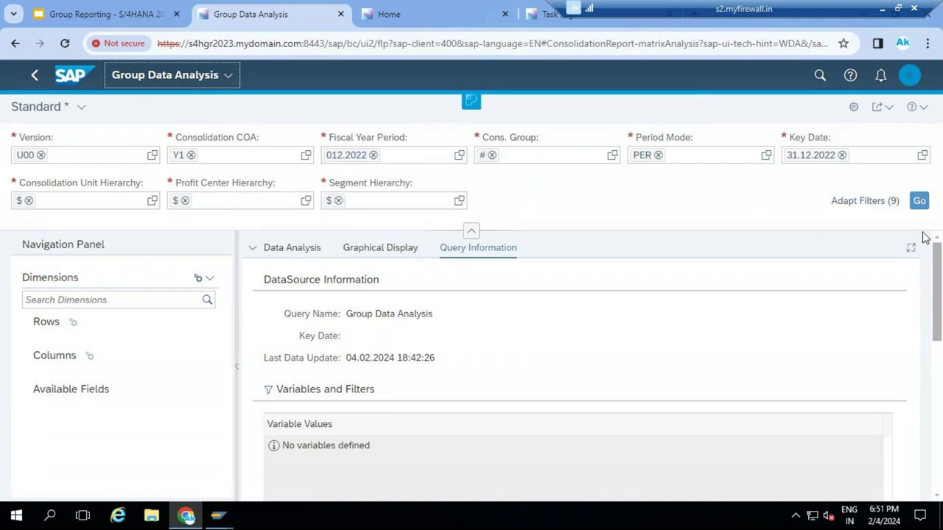
# Step: Run the group data query for version U00, period 012.2022, and load the U00_COI bookmark in the data analysis view
pyautogui.click(919, 200)
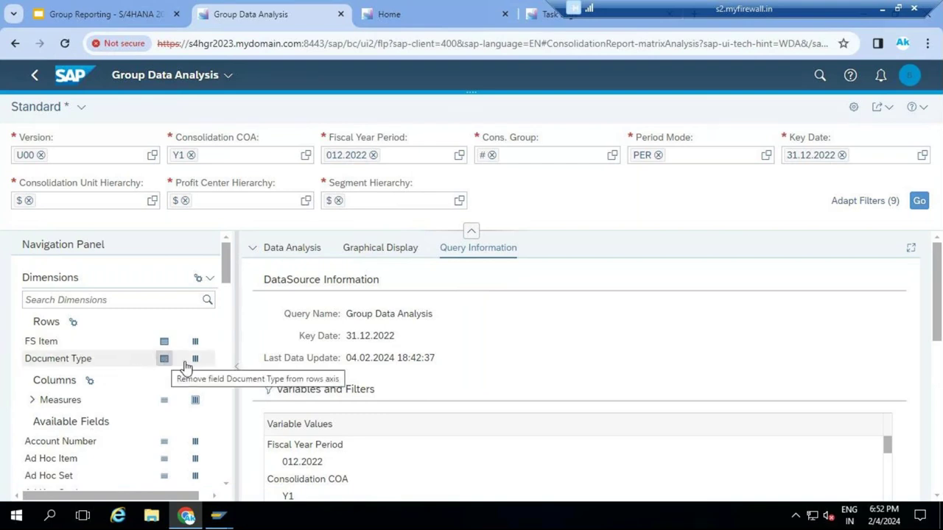
pyautogui.click(276, 255)
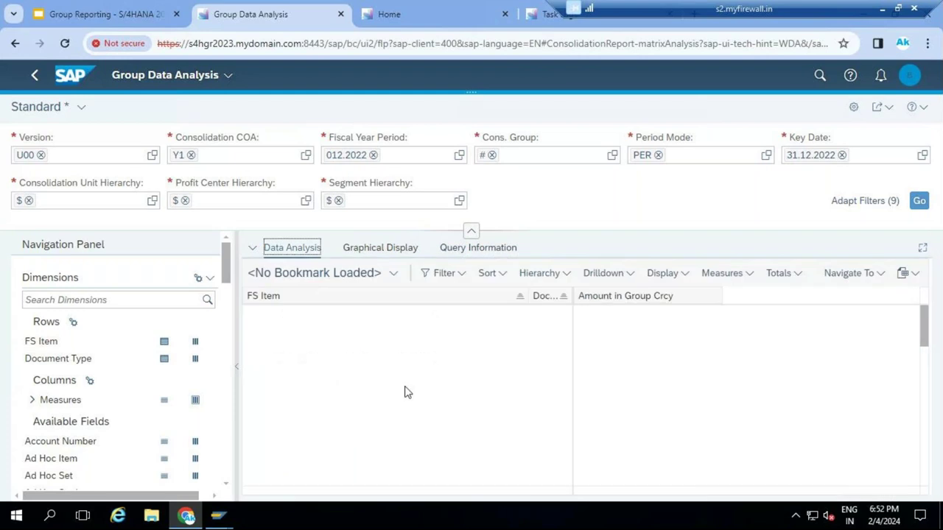
pyautogui.click(393, 278)
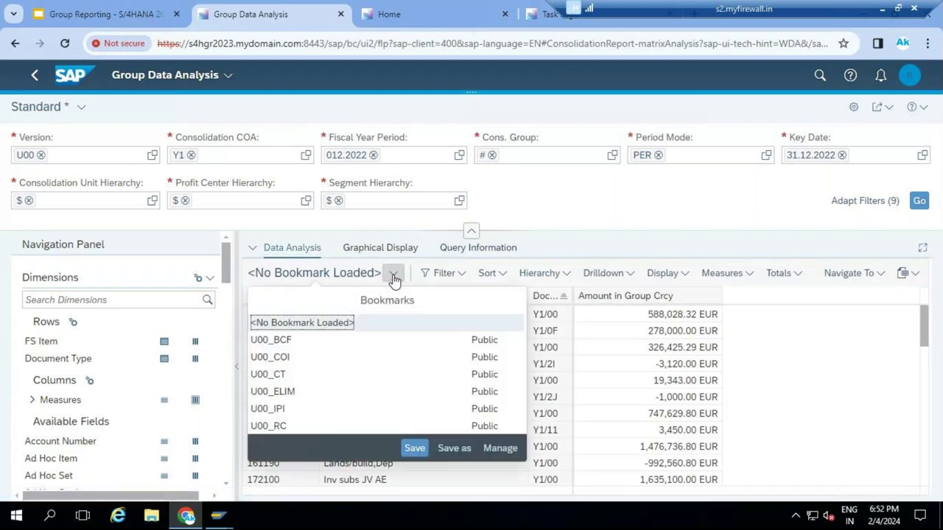
pyautogui.click(279, 358)
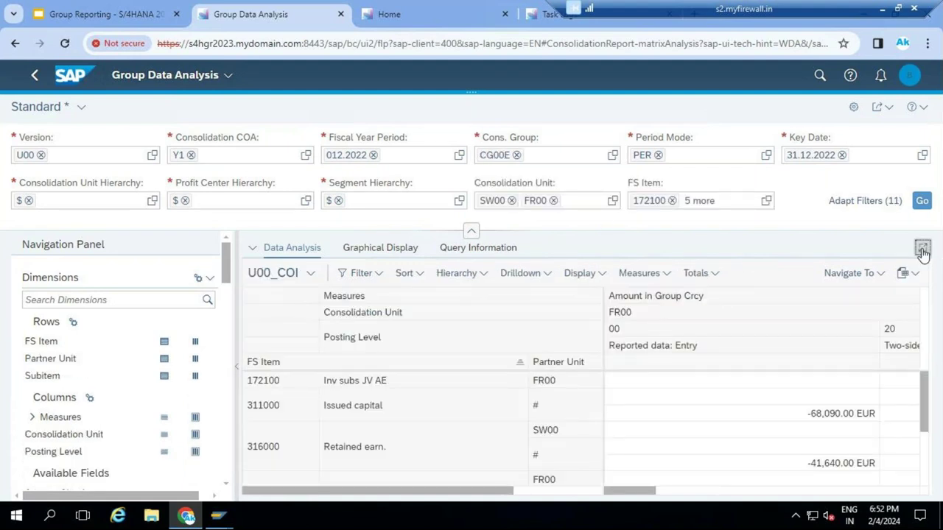
# Step: Maximize the U00_COI table with the filter area collapsed and examine the amounts per posting level across to the totals
pyautogui.click(471, 230)
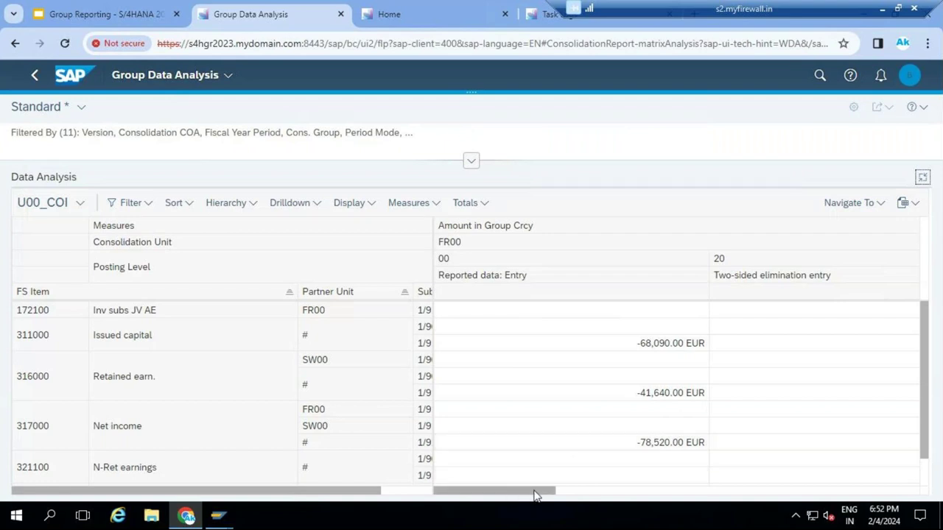
pyautogui.moveTo(537, 491); pyautogui.dragTo(583, 491)
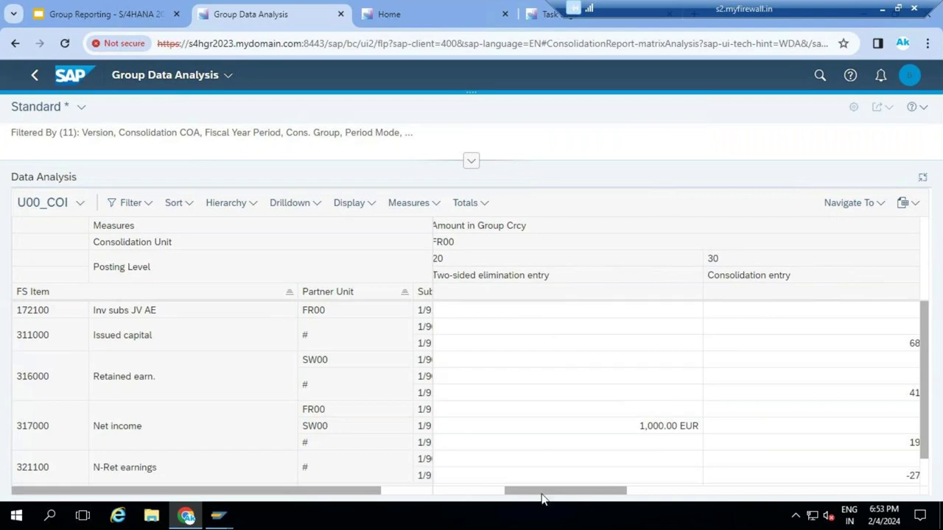
pyautogui.moveTo(544, 493); pyautogui.dragTo(599, 491)
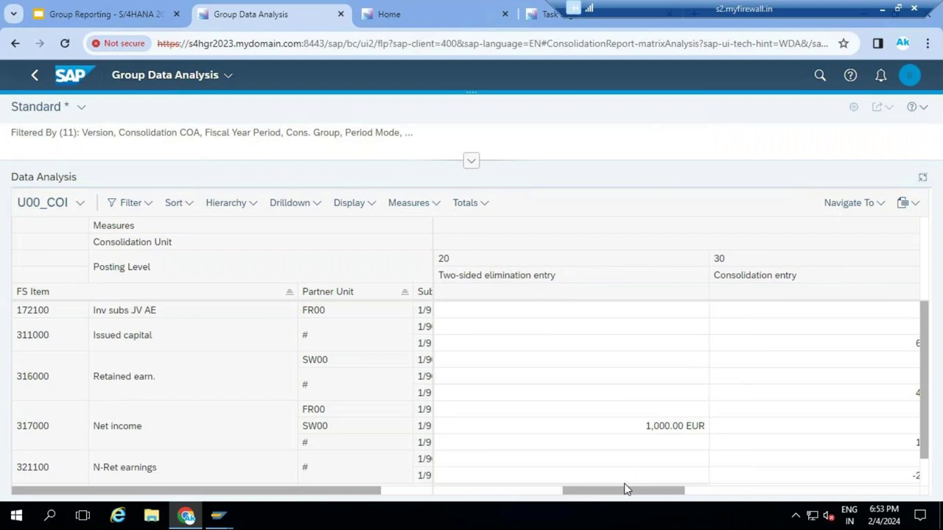
pyautogui.moveTo(622, 490); pyautogui.dragTo(897, 481)
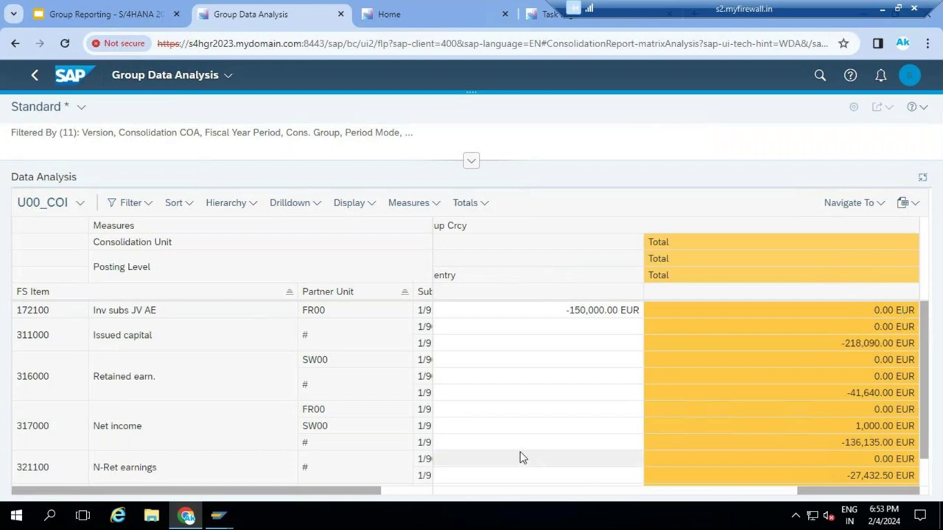
# Step: Load the U00_ELIM bookmark and examine the two-sided elimination entries for receivables and payables
pyautogui.click(82, 203)
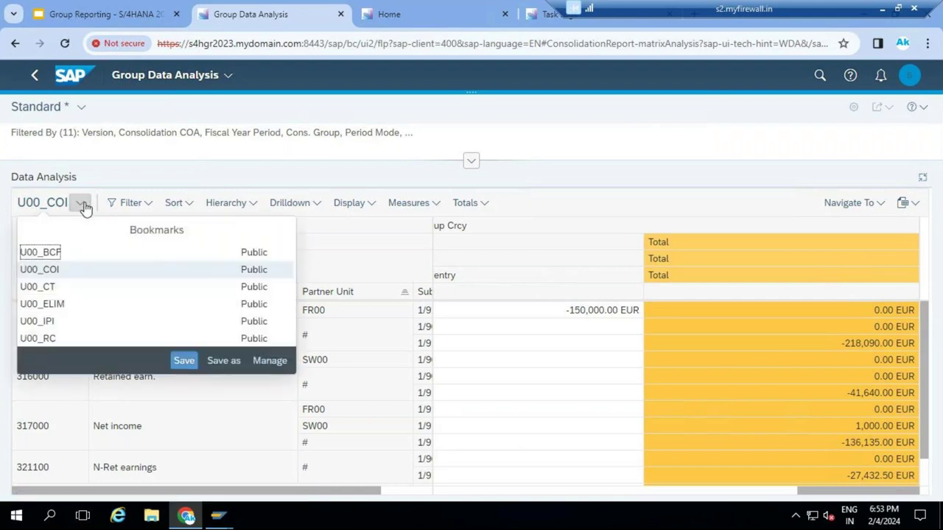
pyautogui.click(48, 306)
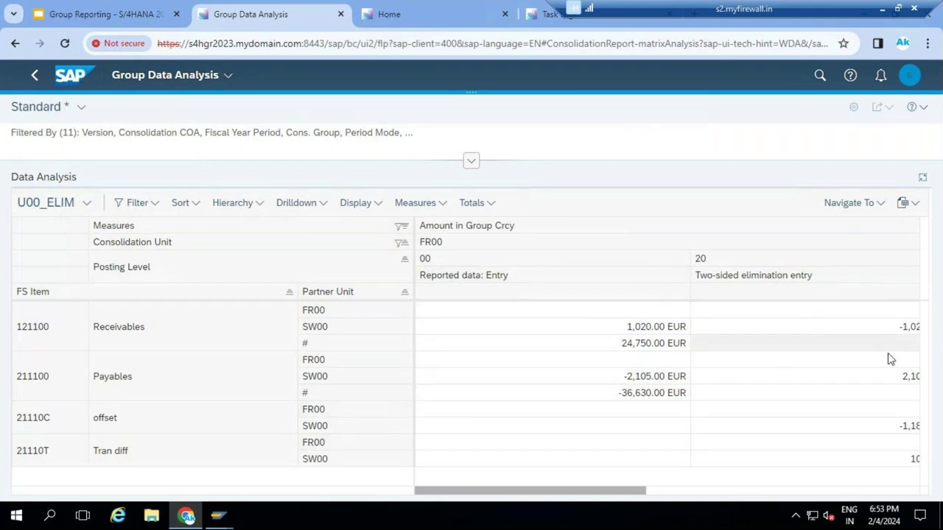
pyautogui.click(685, 495)
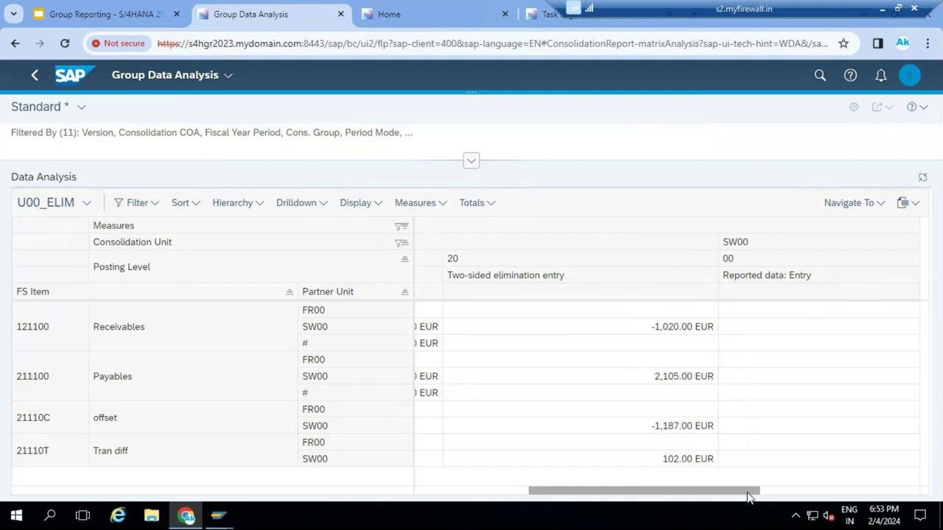
# Step: Return to the home page and open Group Data Analysis - With Reporting Rules from the Auditing - Group Reporting group reports
pyautogui.click(72, 77)
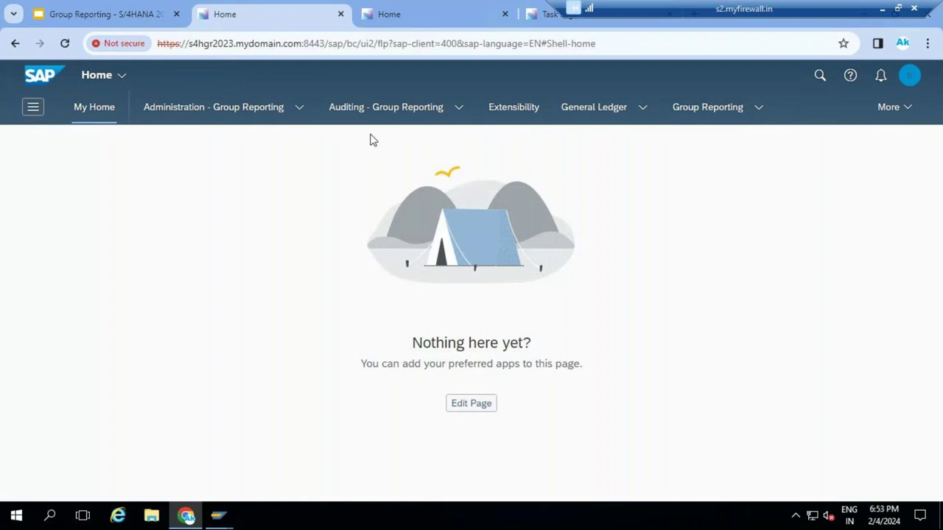
pyautogui.click(458, 107)
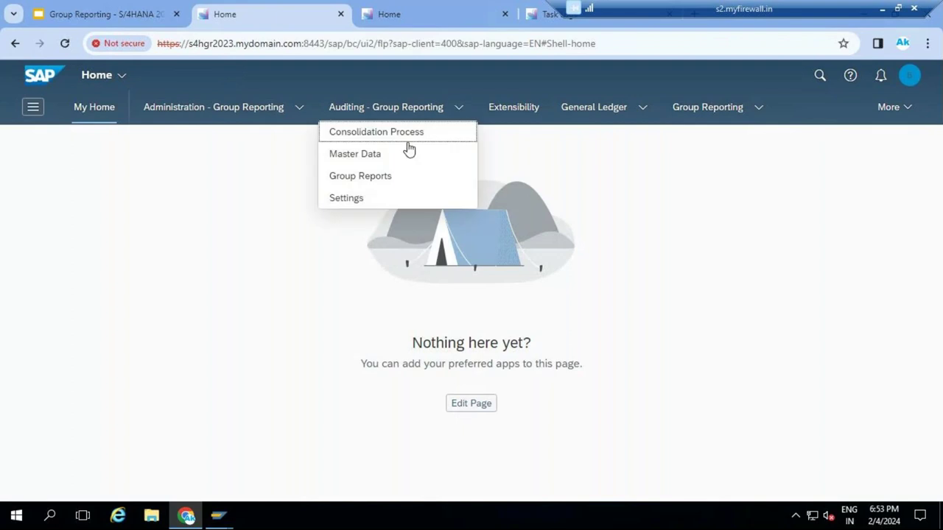
pyautogui.click(379, 177)
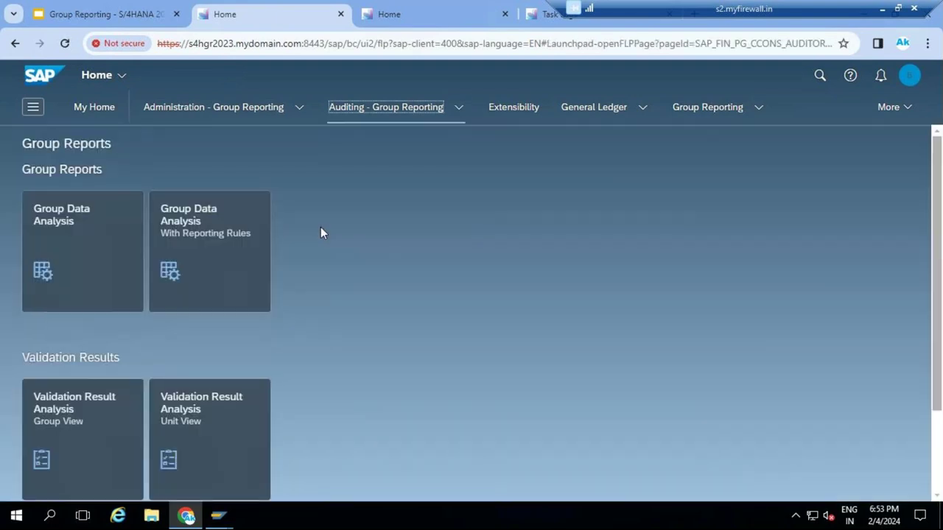
pyautogui.click(206, 246)
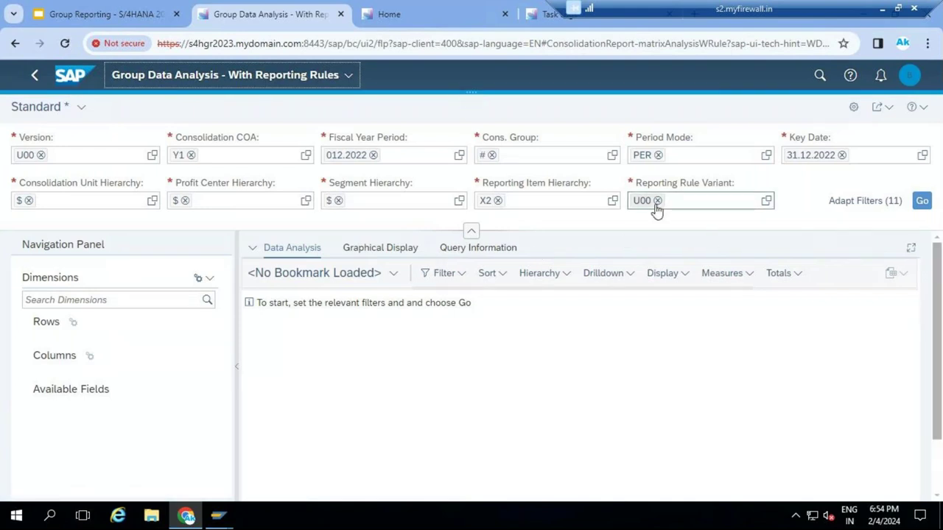
# Step: Set the Reporting Item Hierarchy to U00_X2 (U00 Cash flow) and run the query
pyautogui.click(507, 205)
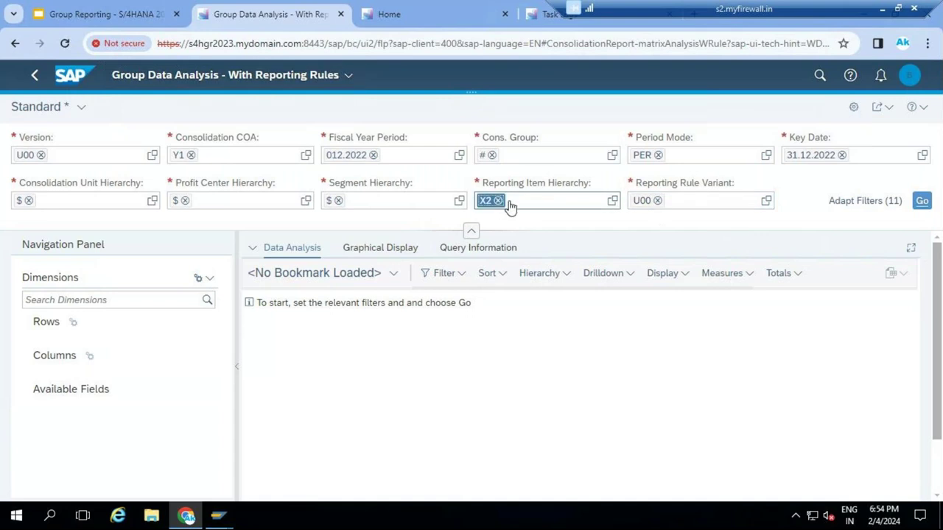
pyautogui.press('BackSpace')
pyautogui.press('BackSpace')
pyautogui.click(613, 205)
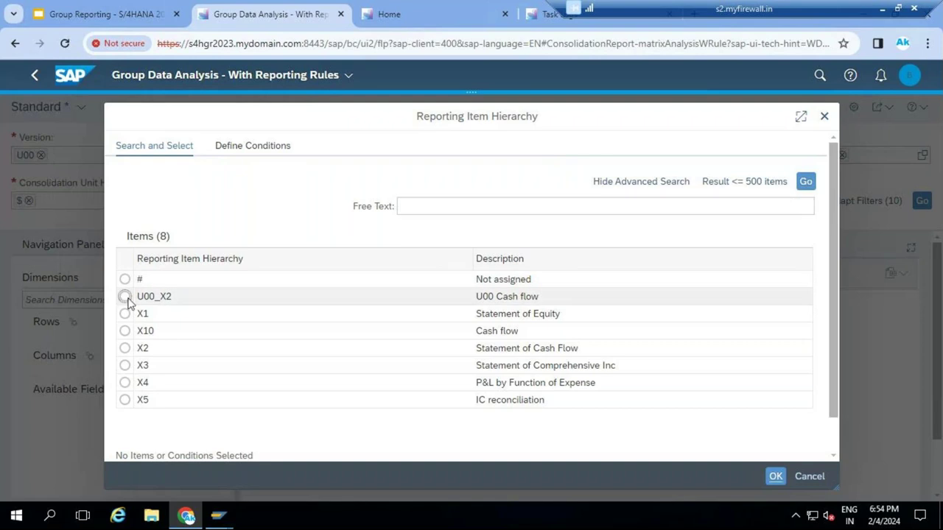
pyautogui.click(124, 296)
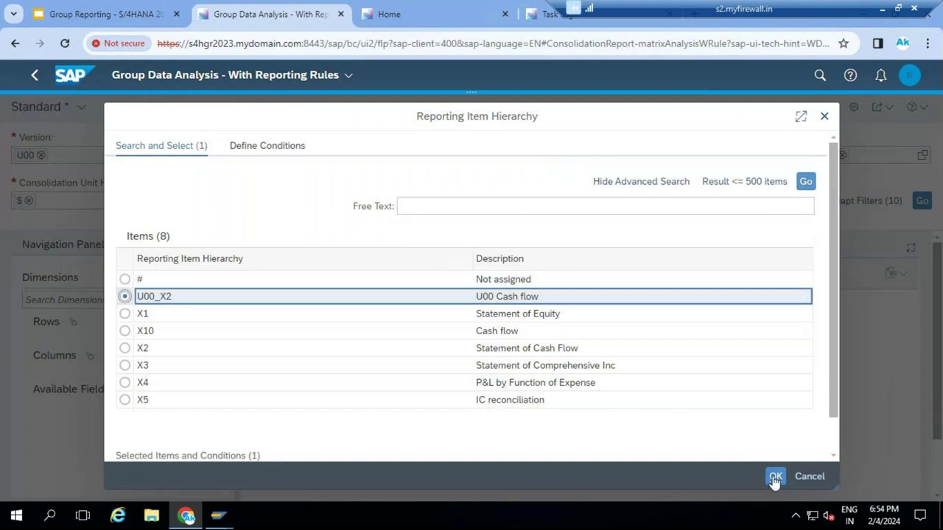
pyautogui.doubleClick(409, 299)
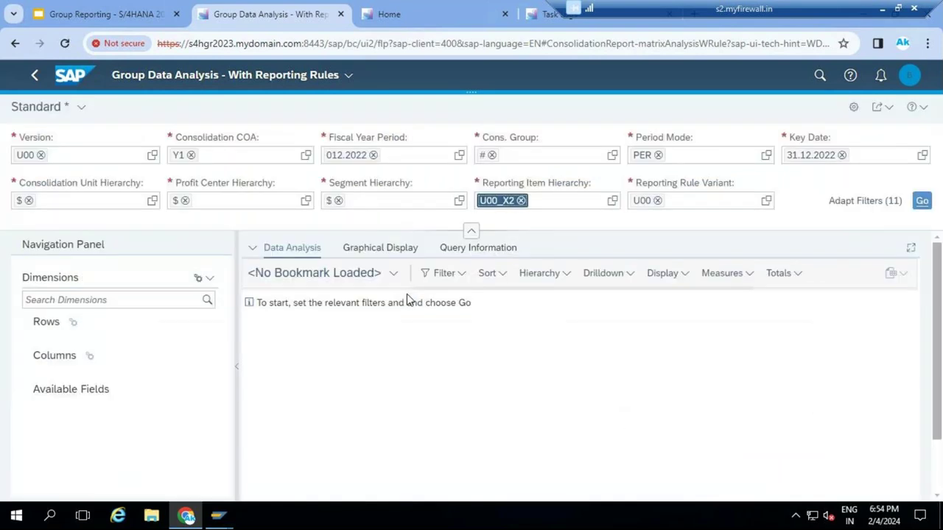
pyautogui.click(922, 200)
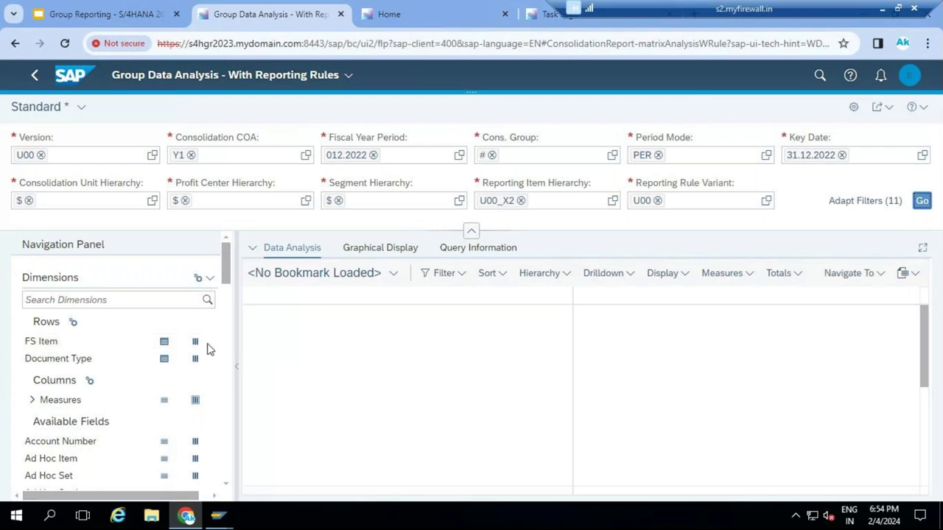
# Step: Replace FS Item and Document Type in the rows with Reporting Item and view the cash flow table enlarged
pyautogui.click(161, 364)
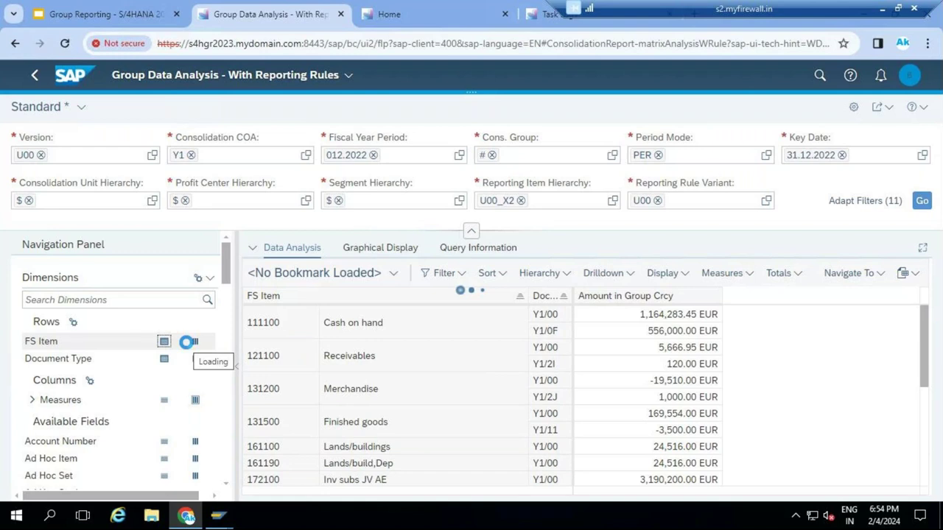
pyautogui.click(163, 341)
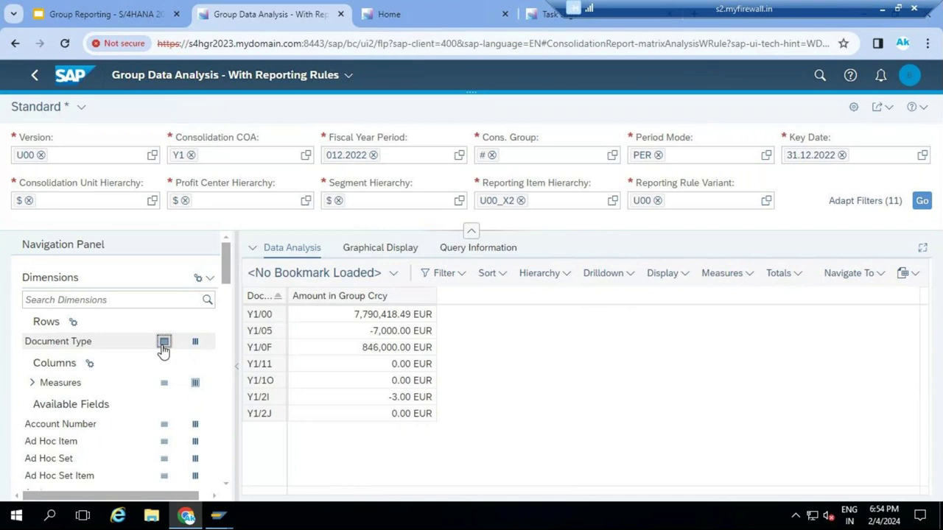
pyautogui.click(164, 342)
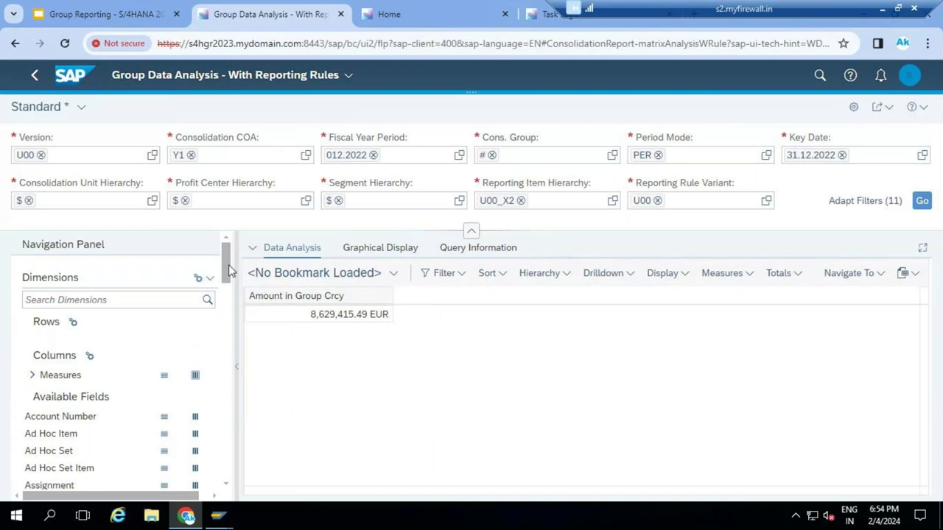
pyautogui.moveTo(228, 271); pyautogui.dragTo(217, 430)
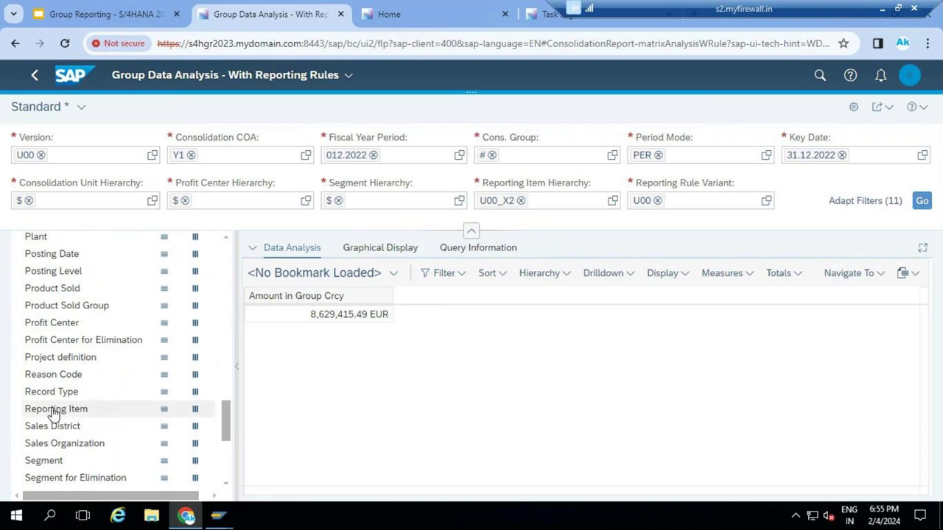
pyautogui.click(163, 410)
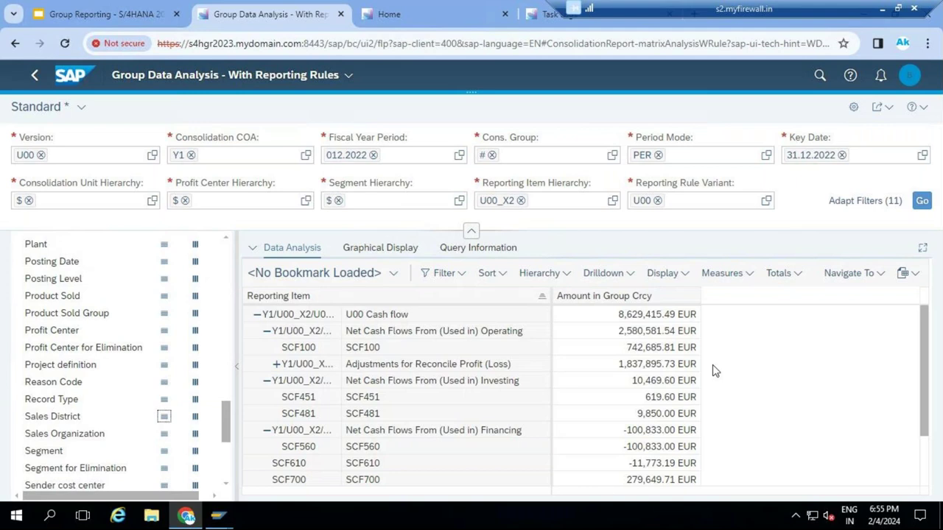
pyautogui.click(922, 247)
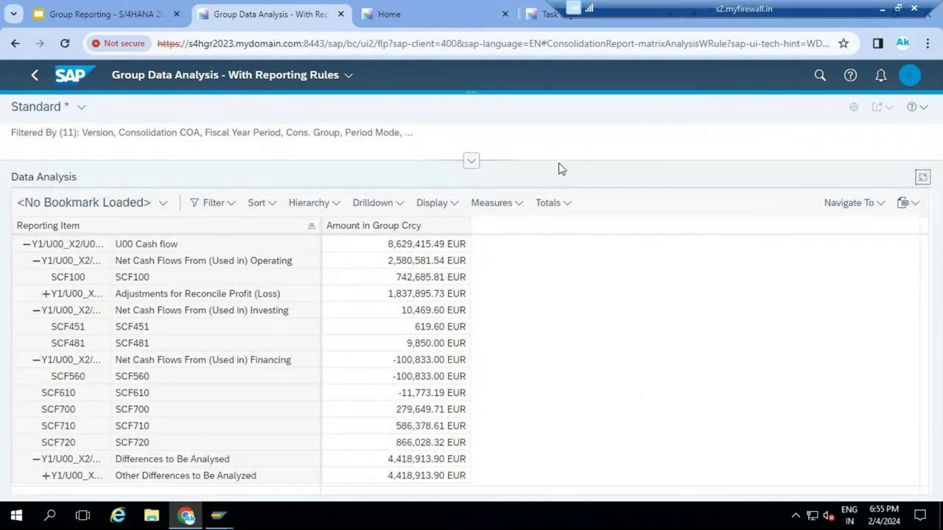
pyautogui.click(520, 139)
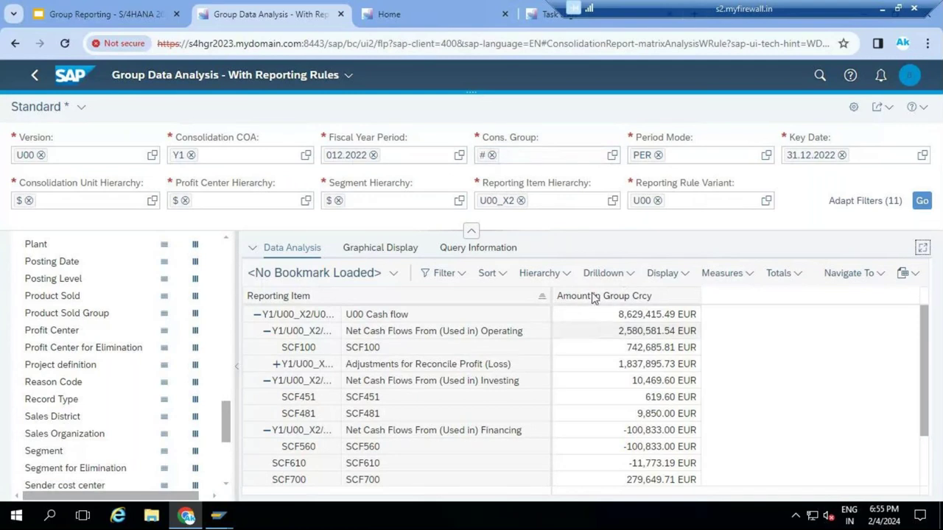
# Step: Add Consolidation Unit to the columns and look over the cash flow amounts per unit
pyautogui.moveTo(218, 415); pyautogui.dragTo(232, 288)
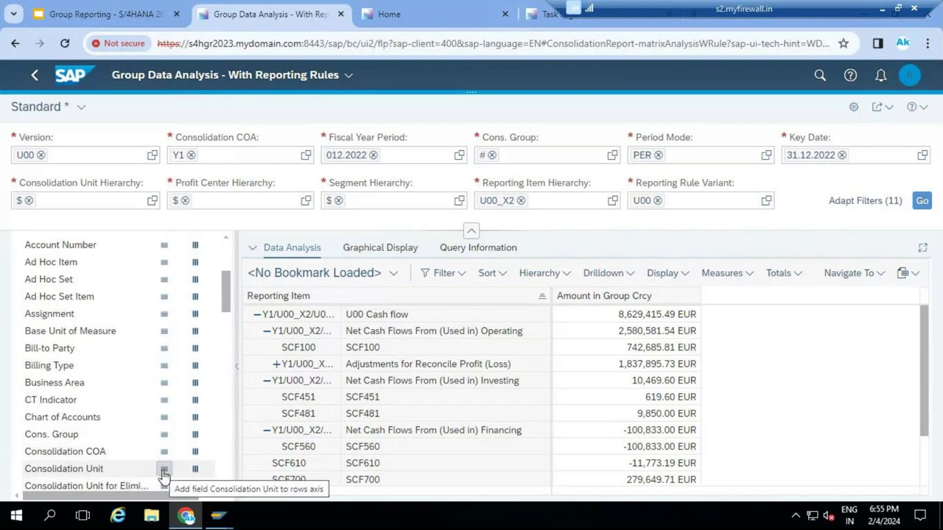
pyautogui.click(195, 469)
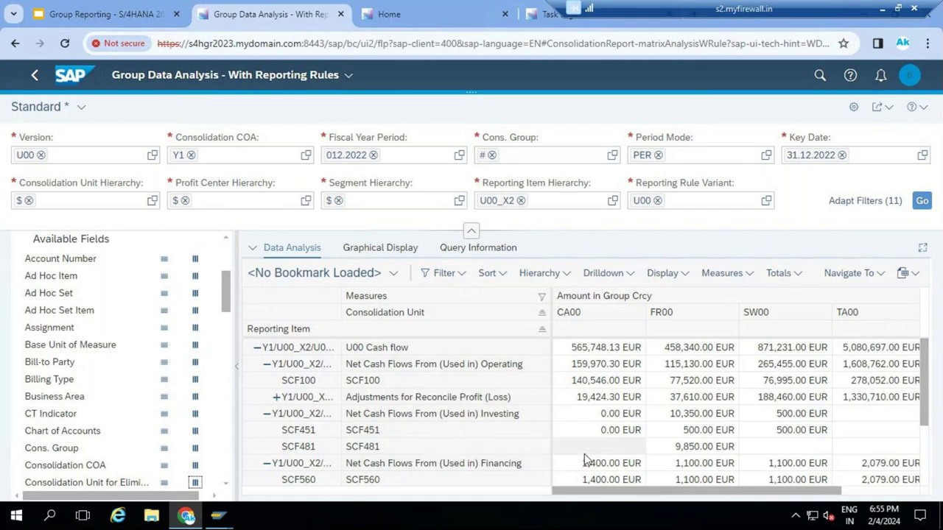
pyautogui.scroll(-3, 584, 459)
pyautogui.scroll(3, 584, 459)
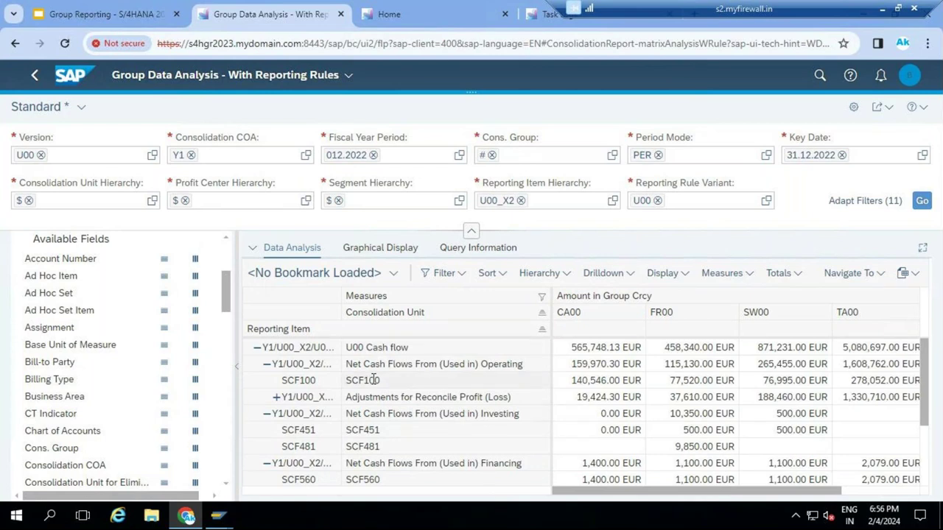
# Step: Show the long descriptions for Reporting Item and maximize the cash flow table
pyautogui.click(332, 331)
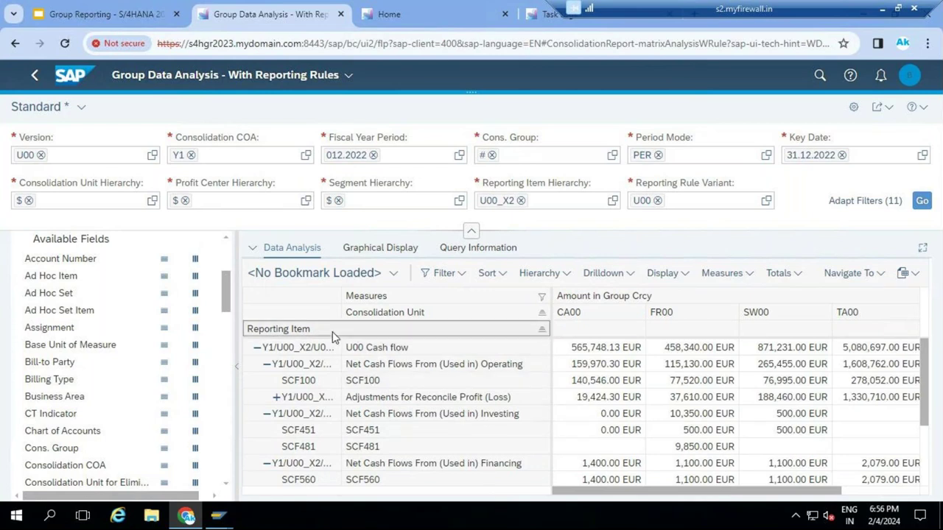
pyautogui.rightClick(333, 331)
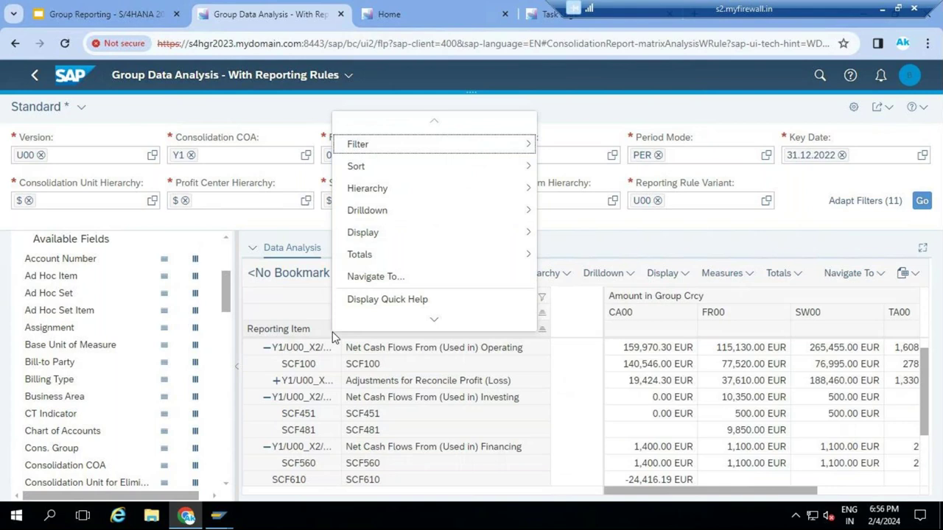
pyautogui.moveTo(390, 233)
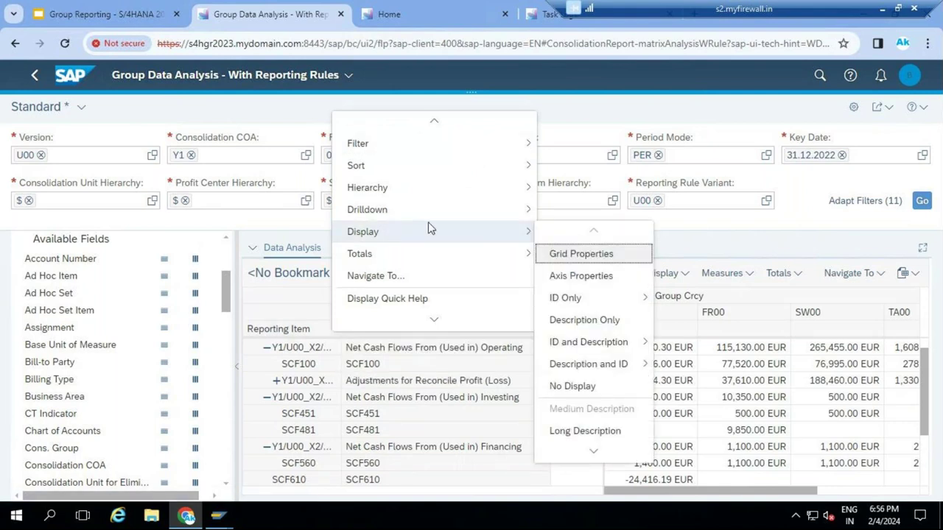
pyautogui.click(526, 239)
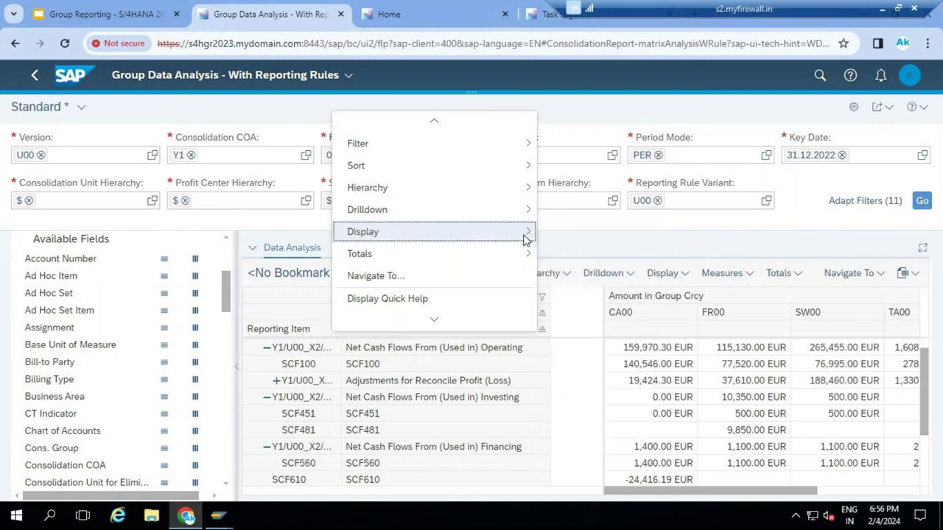
pyautogui.moveTo(522, 235)
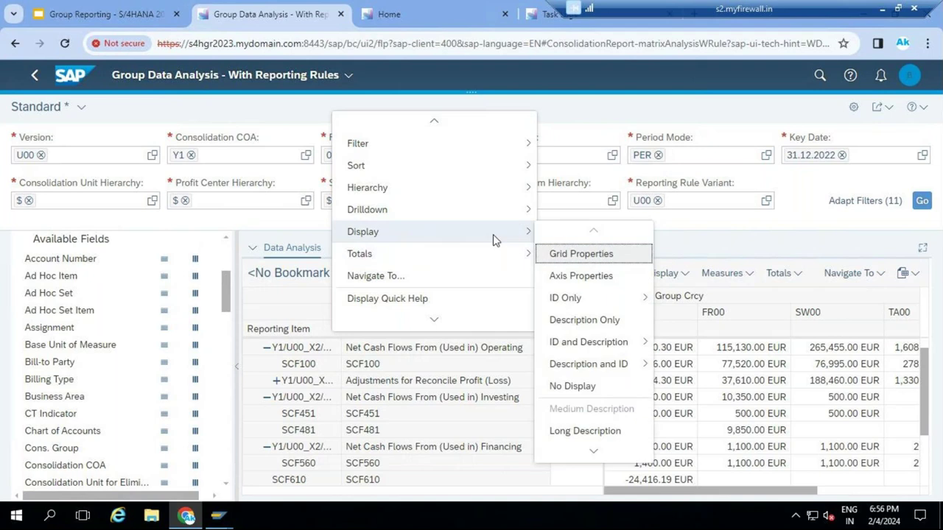
pyautogui.click(584, 430)
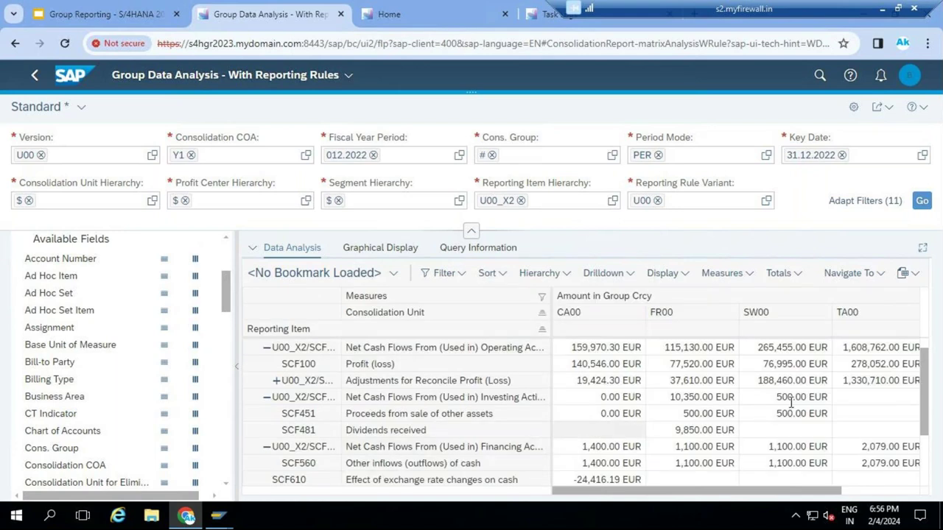
pyautogui.click(923, 251)
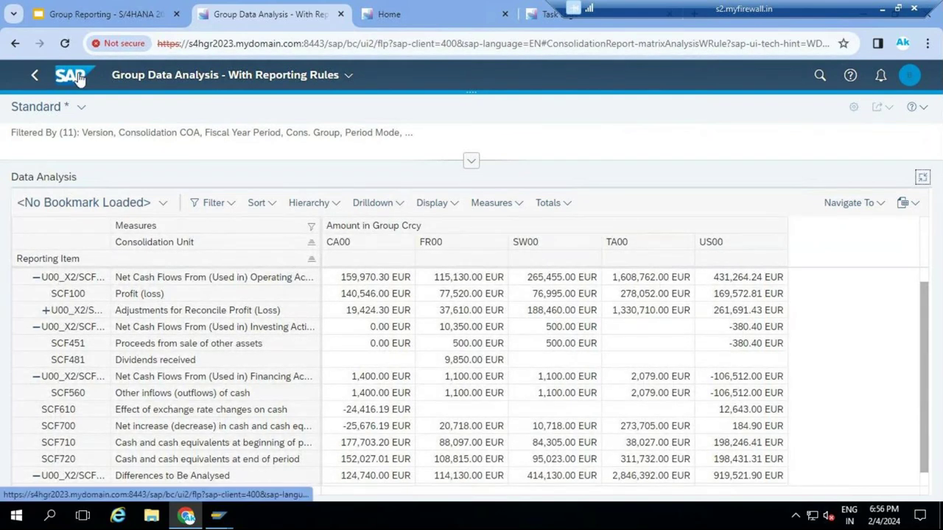
# Step: Switch to the Group Reporting - S/4HANA 2023 presentation in Google Slides and display slide 10 with the course details
pyautogui.click(100, 16)
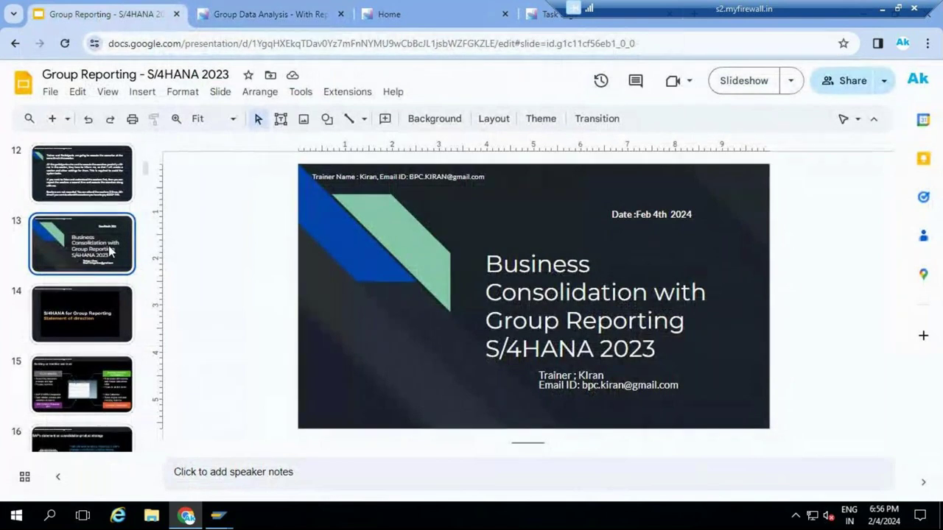
pyautogui.scroll(3, 109, 250)
pyautogui.scroll(1, 109, 251)
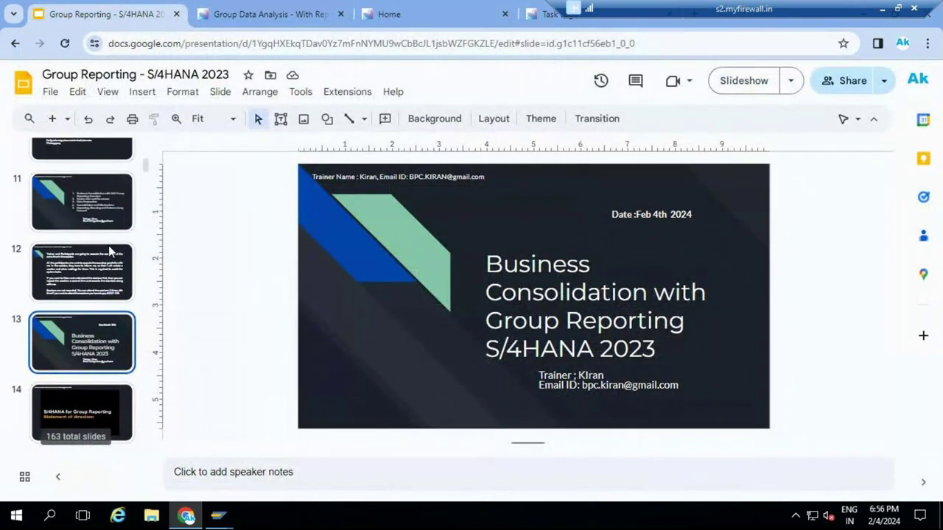
pyautogui.scroll(3, 108, 246)
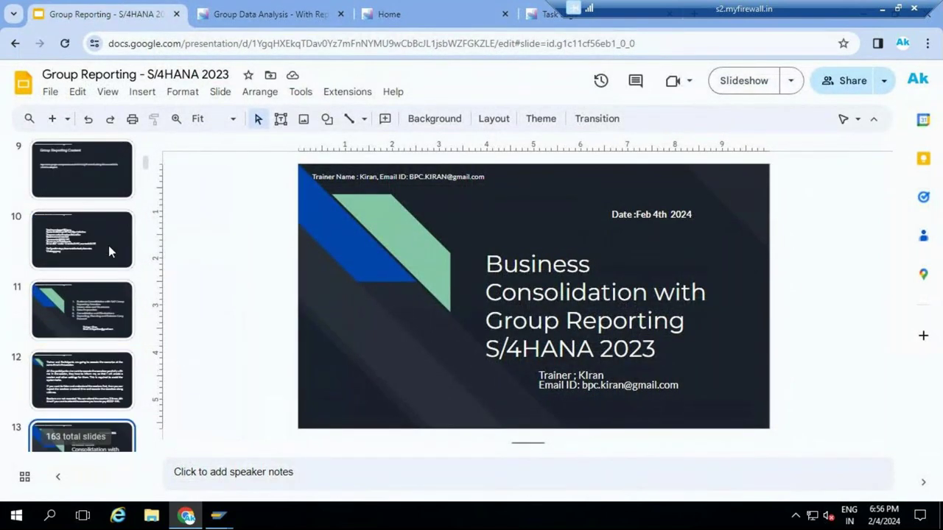
pyautogui.click(108, 249)
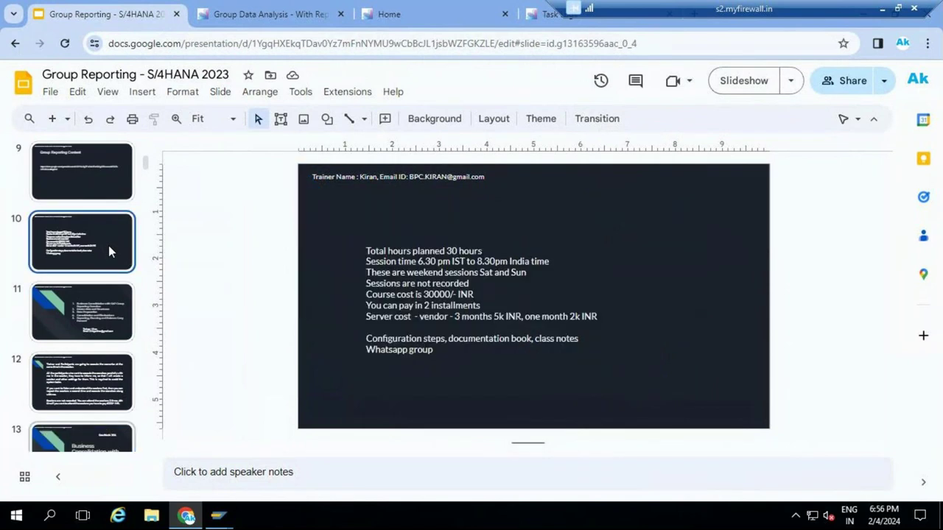